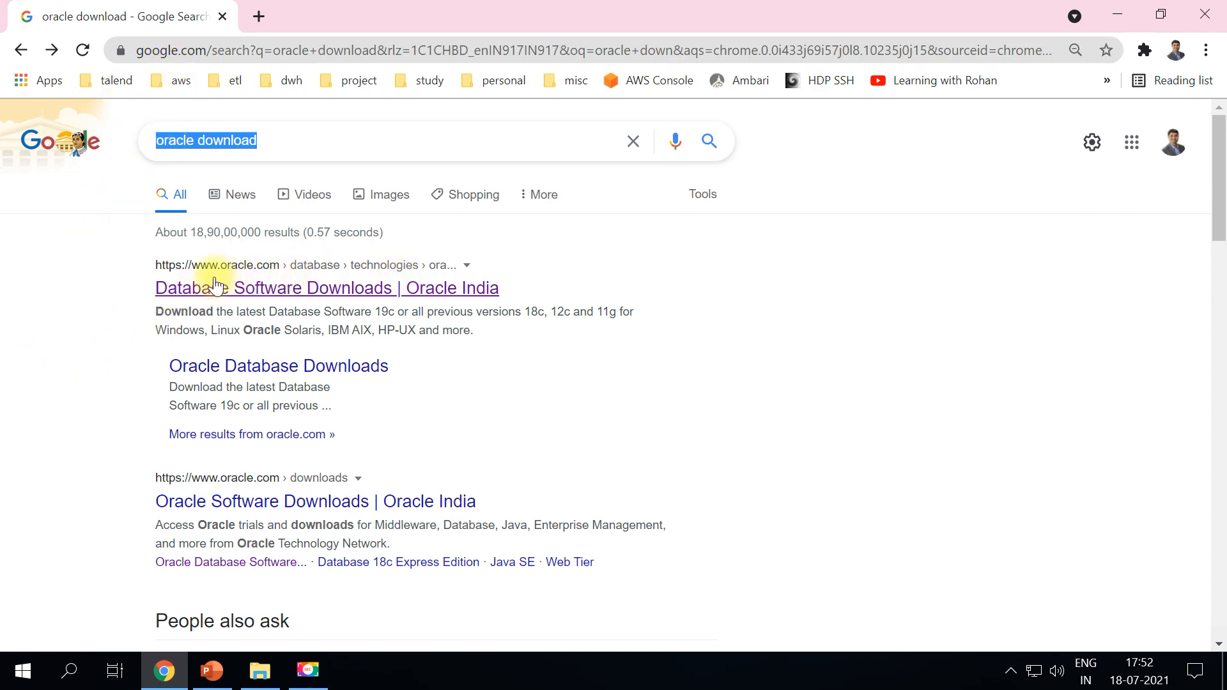
Open Oracle's Database Software Downloads page and look over the Oracle Database 19c section
click(246, 286)
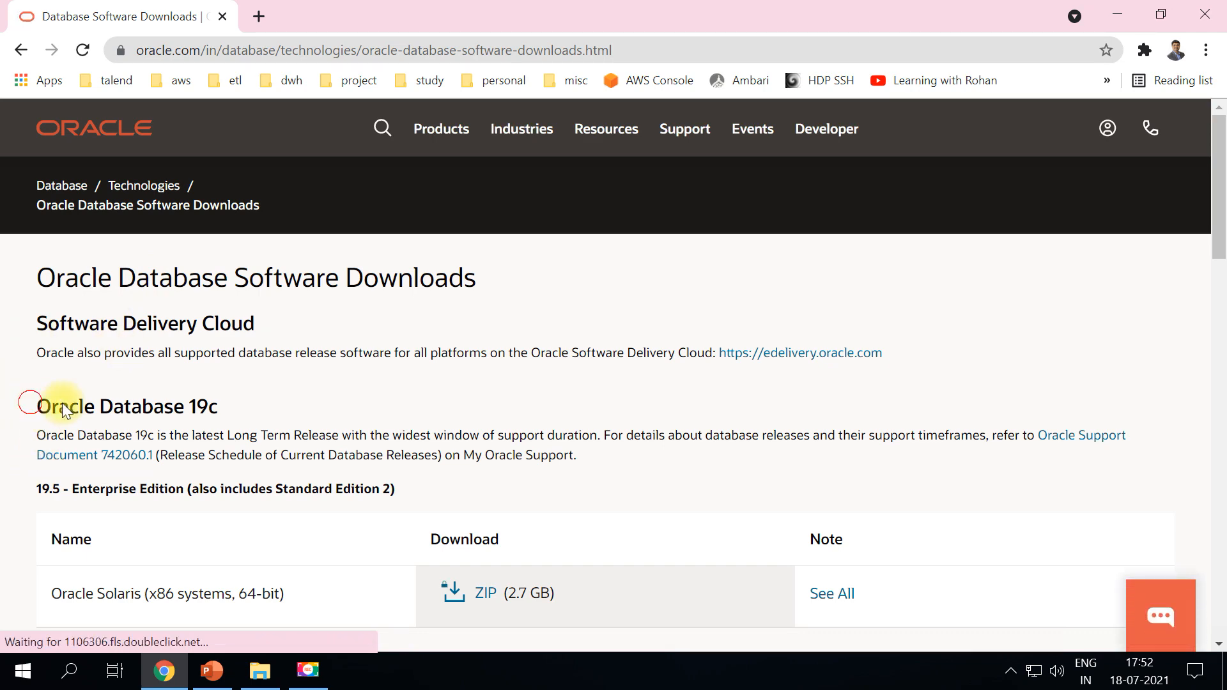
drag(33, 407, 223, 415)
scroll(288, 472, down, 1)
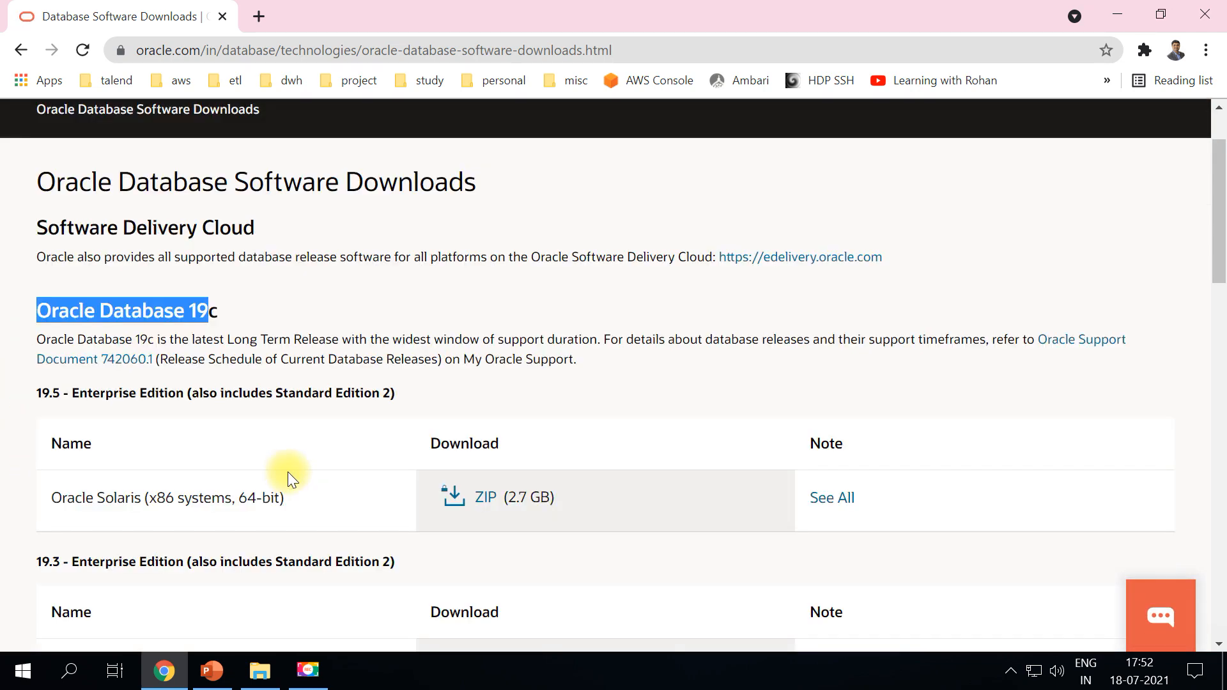
drag(71, 391, 186, 408)
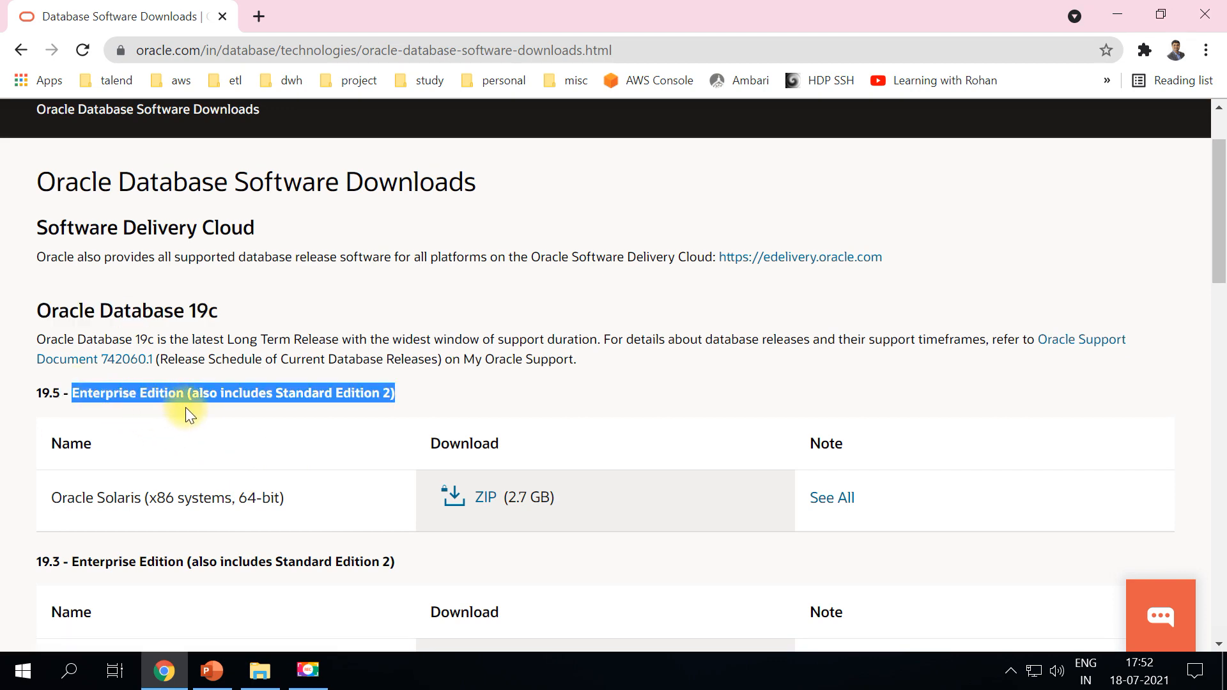
click(18, 398)
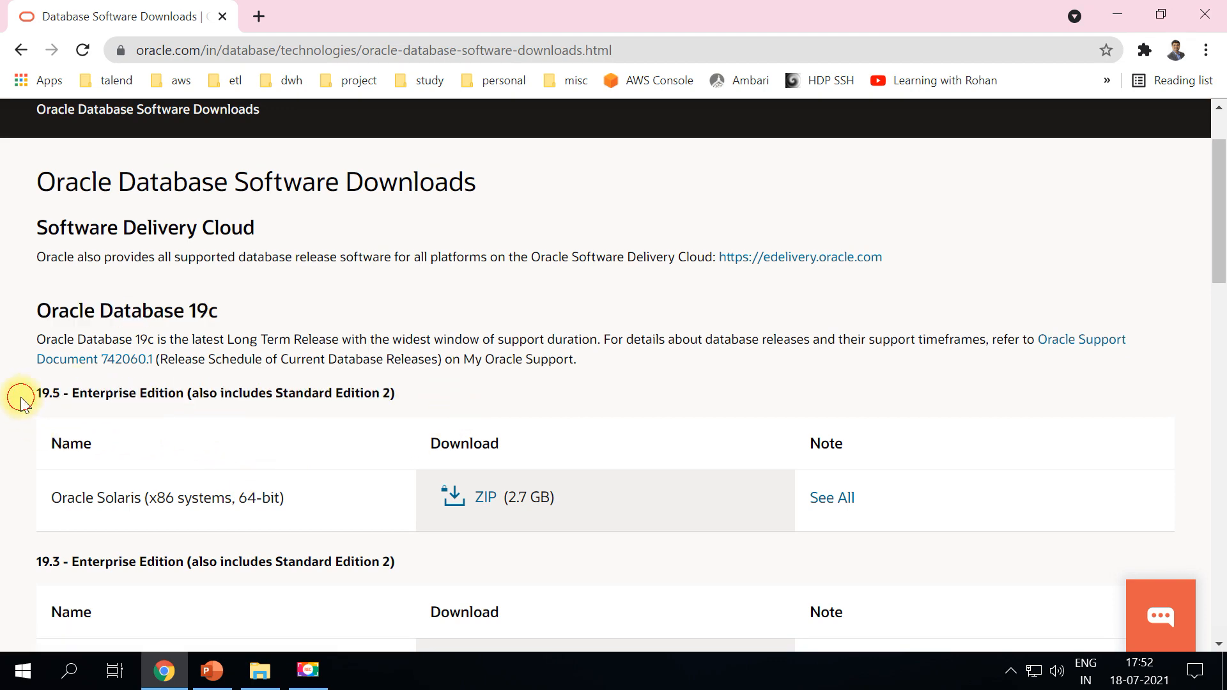
Scroll to Oracle Database Express Edition and follow the Oracle Database 18c Express Edition link
scroll(44, 516, down, 5)
scroll(36, 489, down, 10)
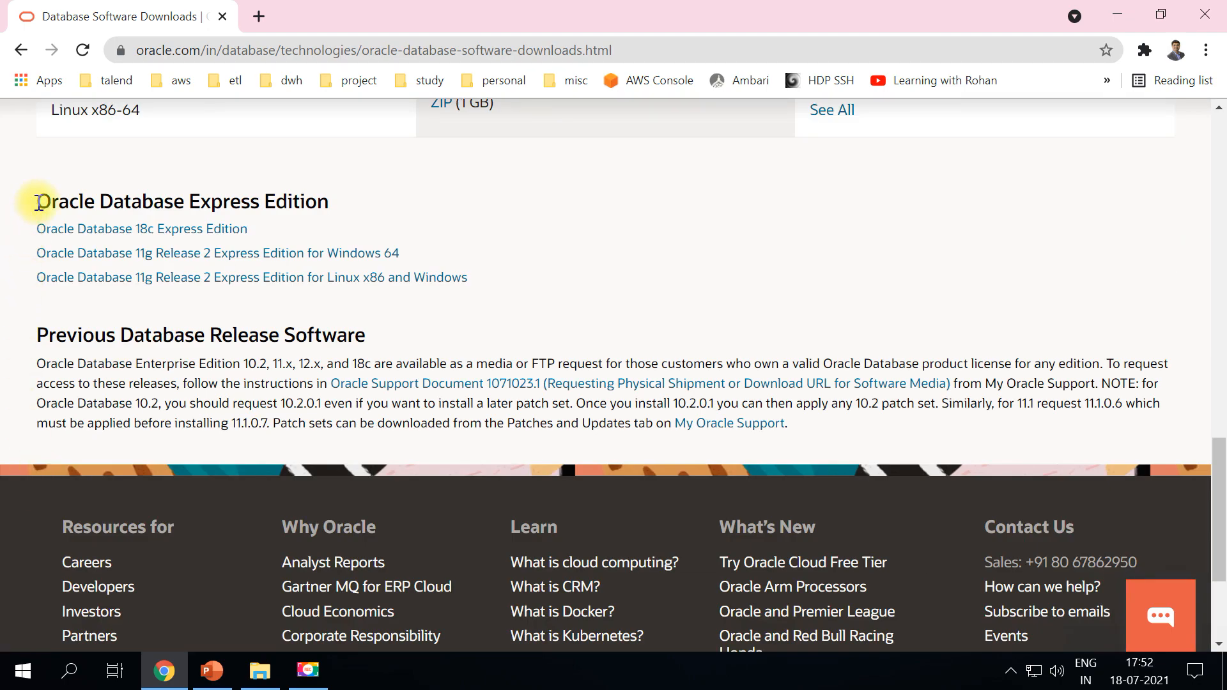
drag(38, 203, 358, 194)
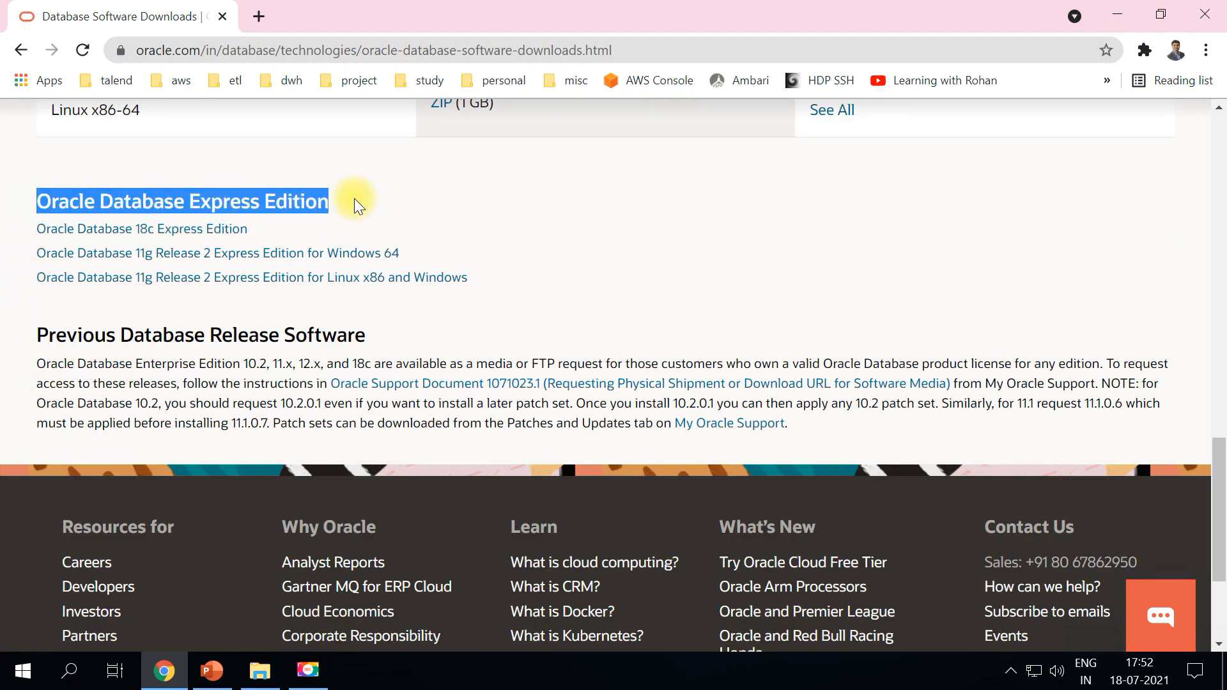
click(18, 226)
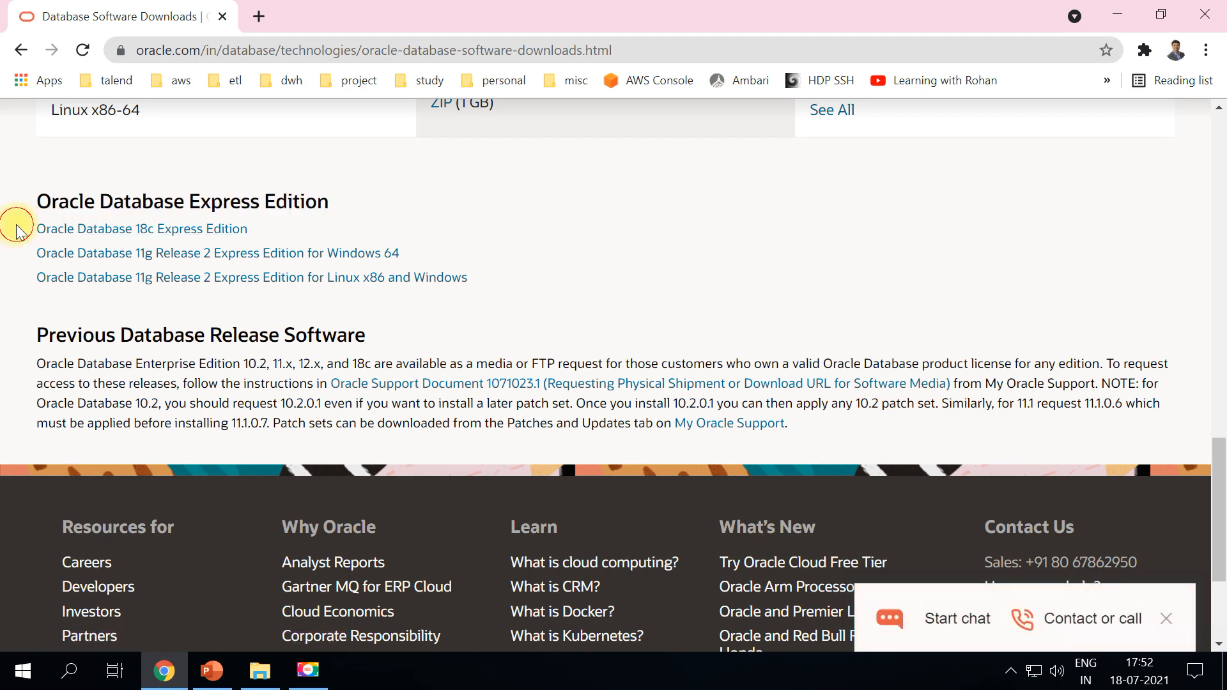
drag(29, 225, 254, 232)
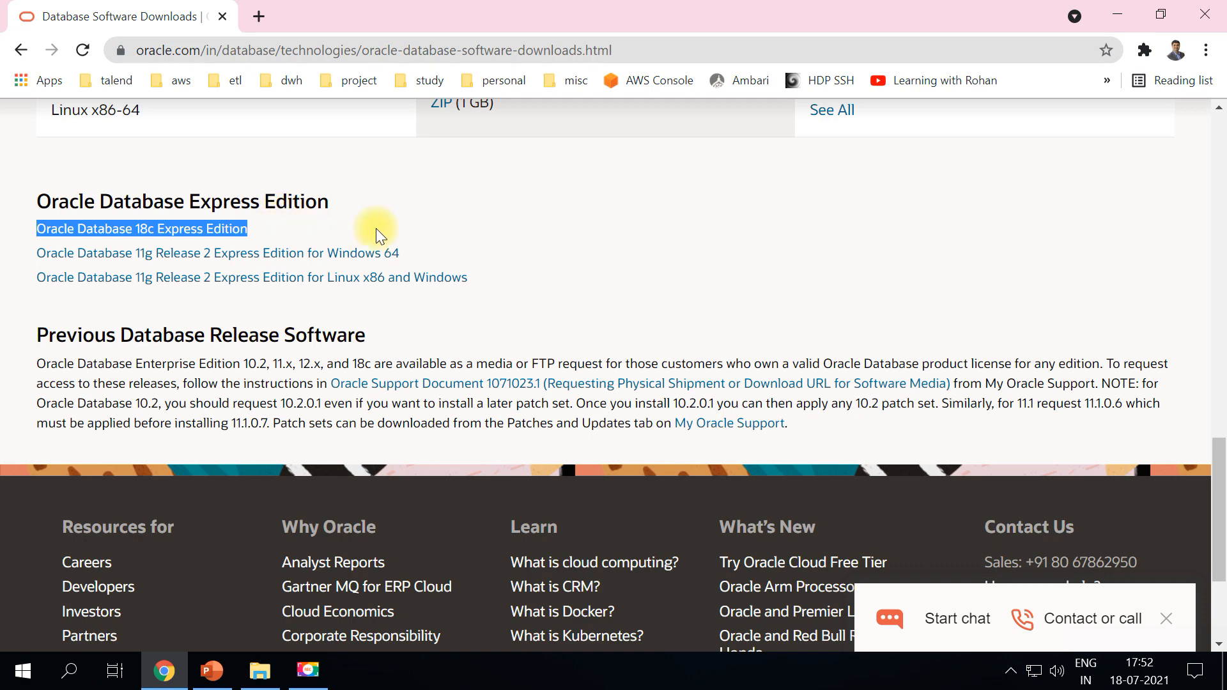
click(137, 238)
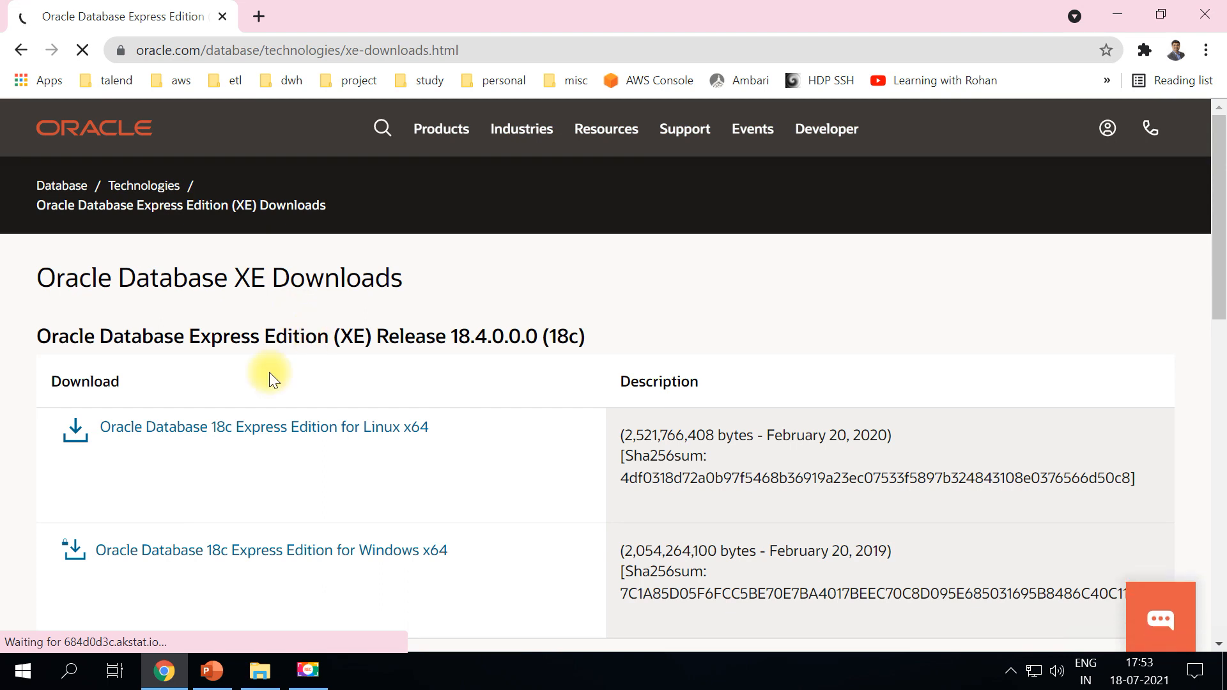
Choose the Windows x64 package, accept the license, and request OracleXE184_Win64.zip
scroll(6, 530, down, 1)
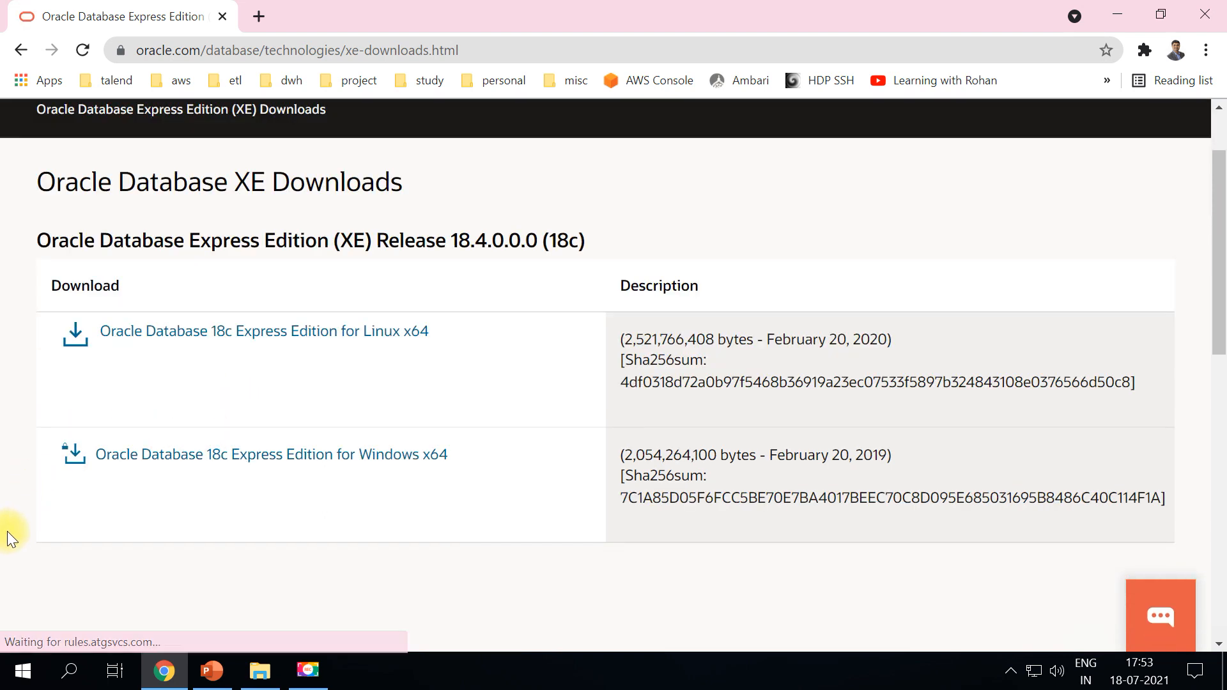
click(362, 467)
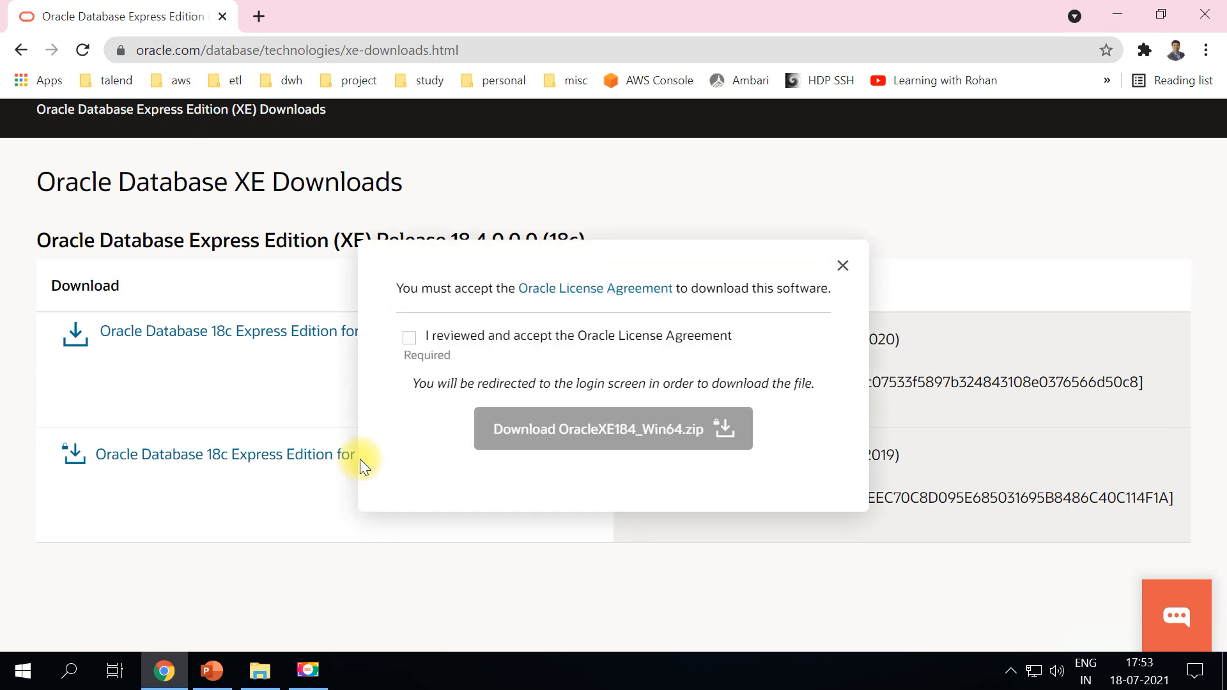
click(412, 337)
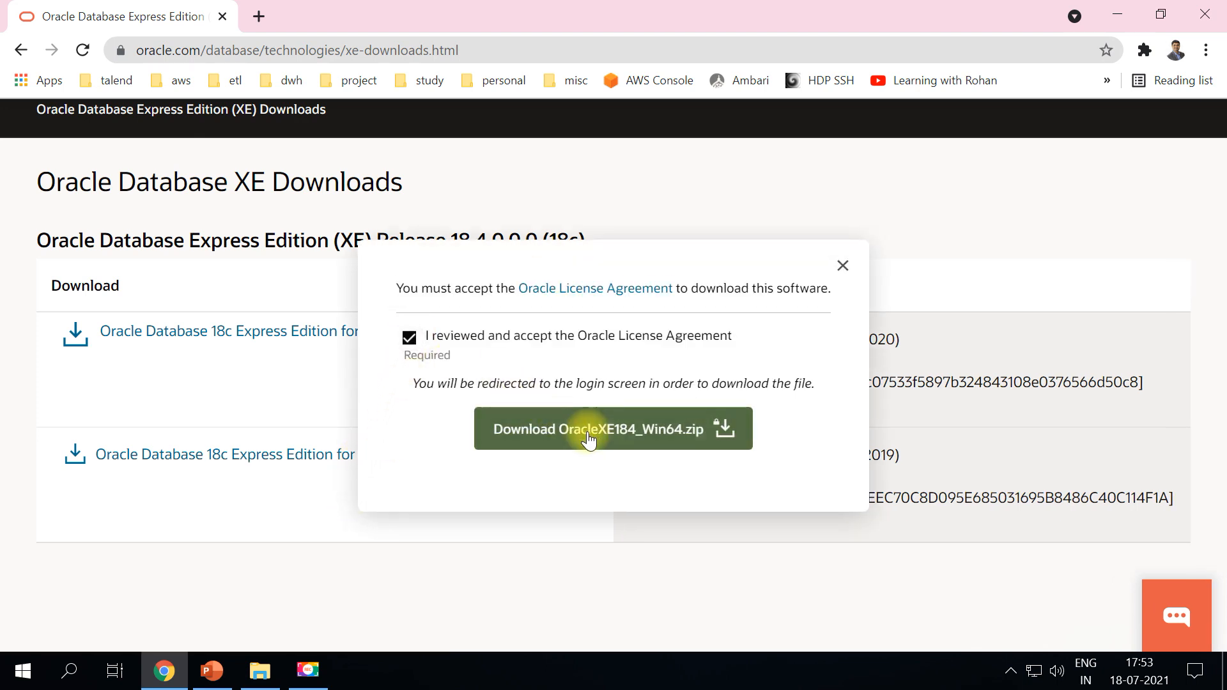
click(599, 428)
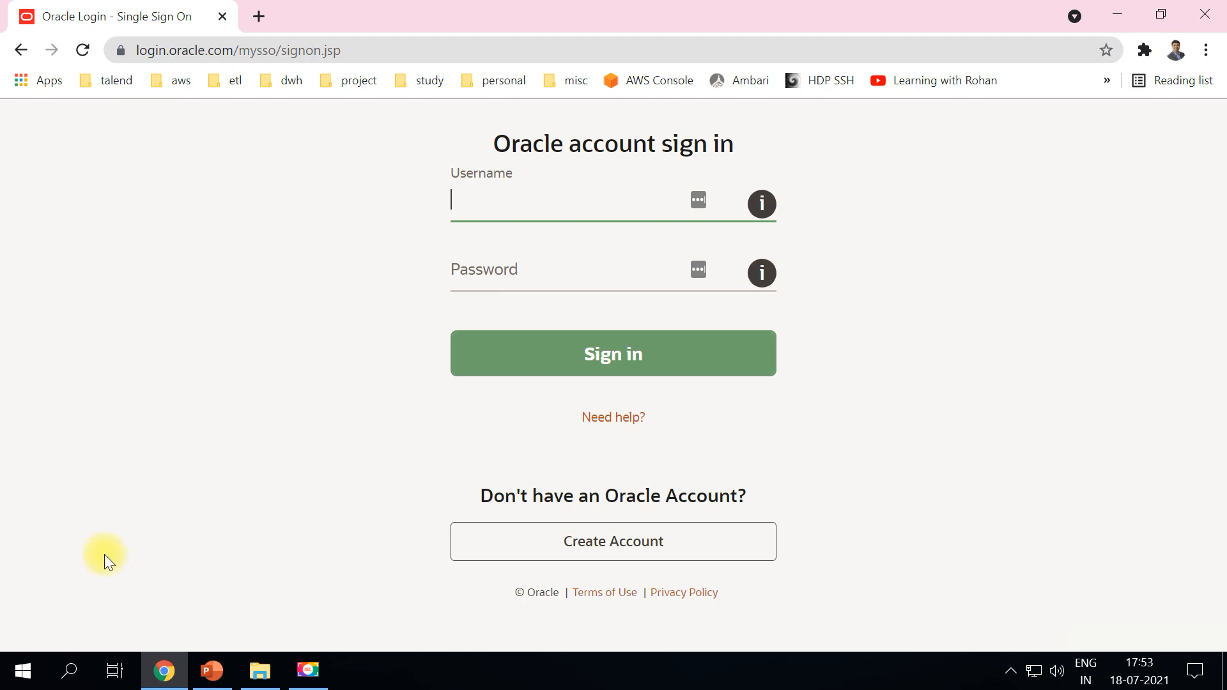
Sign in to the Oracle account with the saved credentials and open the Downloads folder once the zip finishes
click(566, 269)
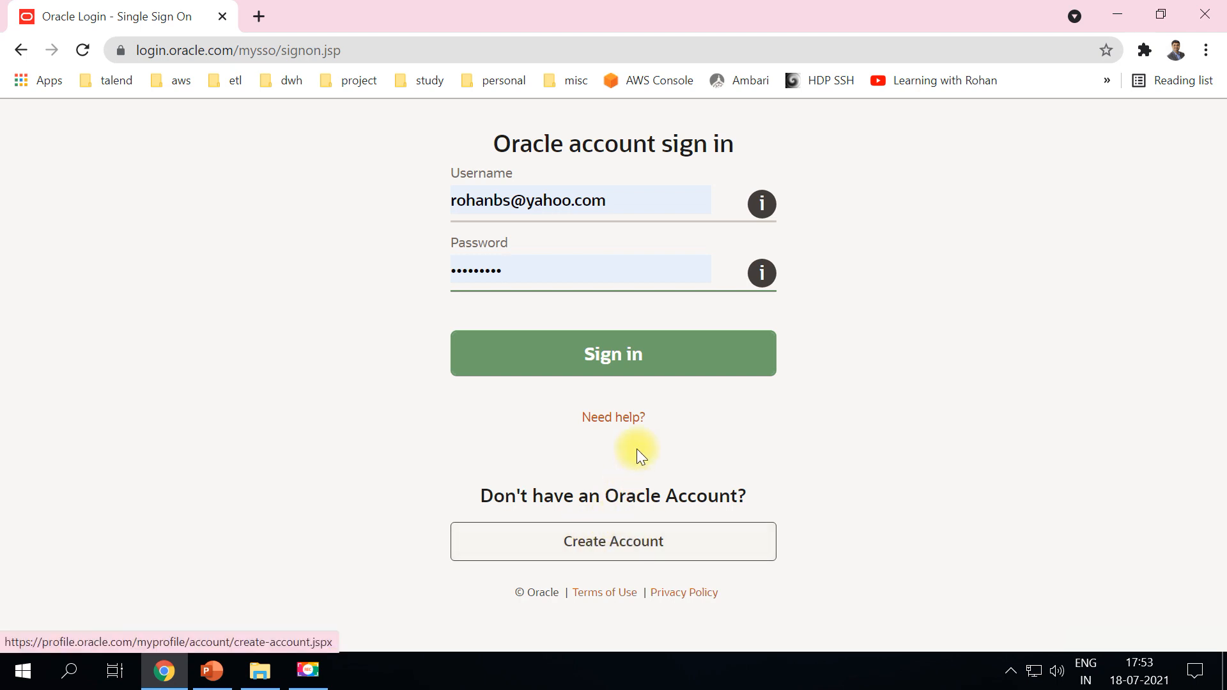
click(624, 358)
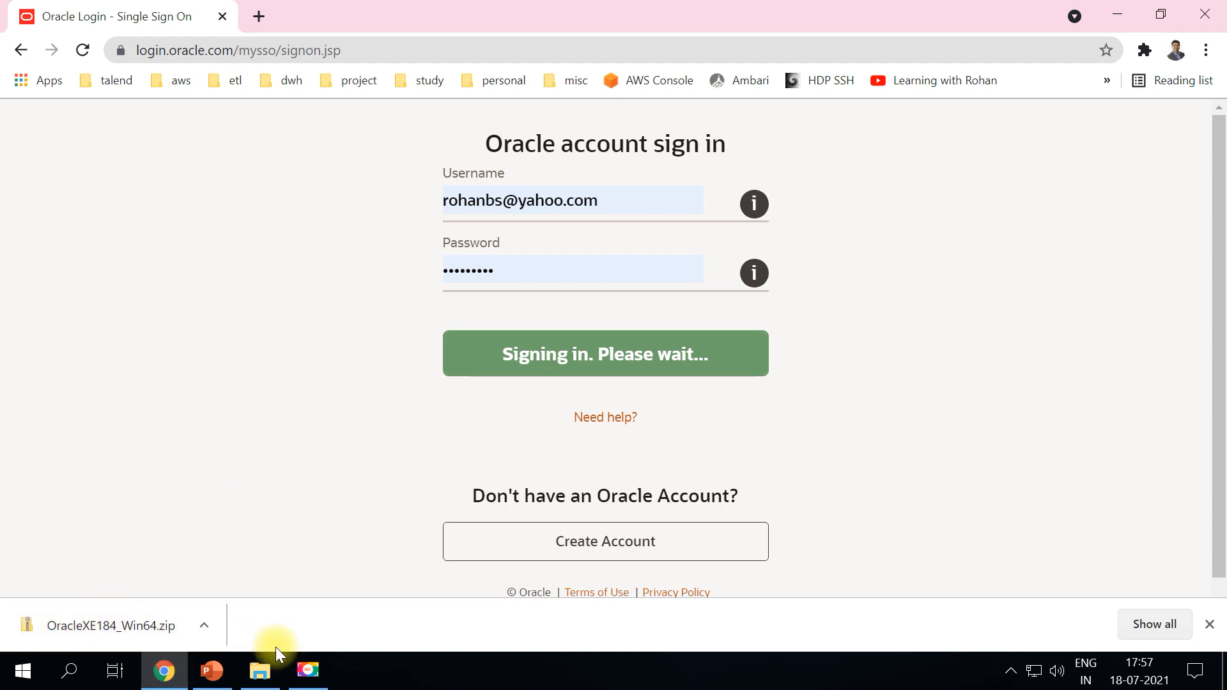
click(260, 671)
Extract OracleXE184_Win64.zip into its own folder and run the setup application inside it
click(356, 256)
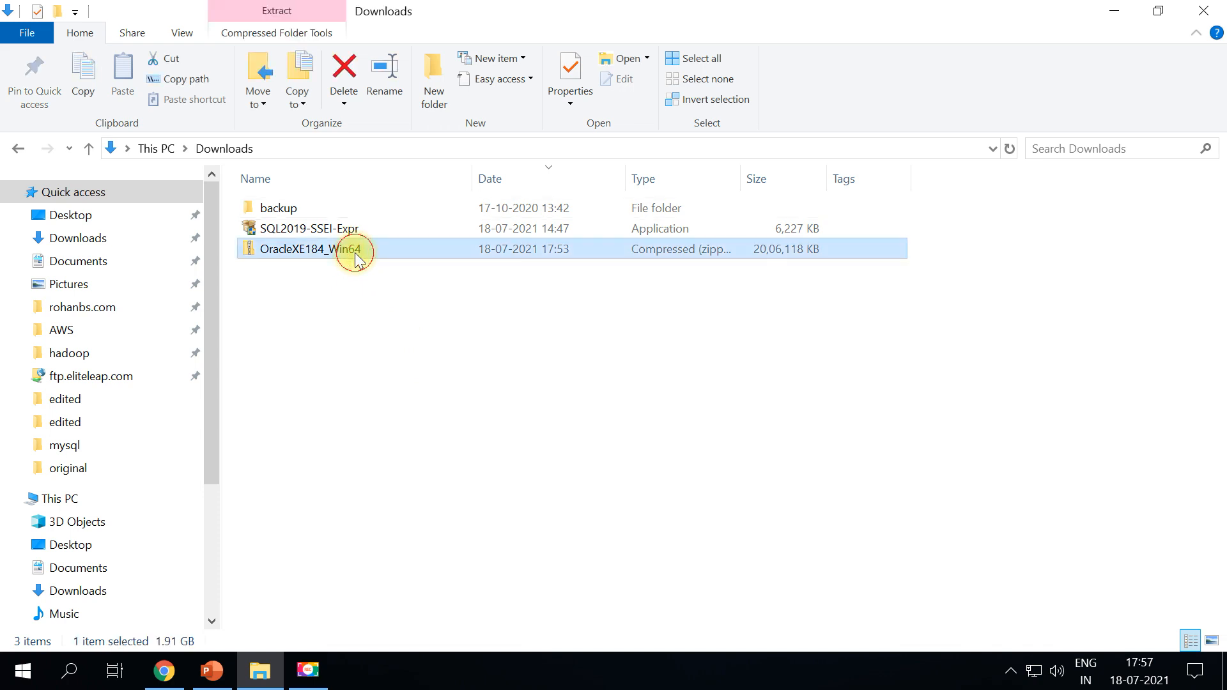
right_click(354, 255)
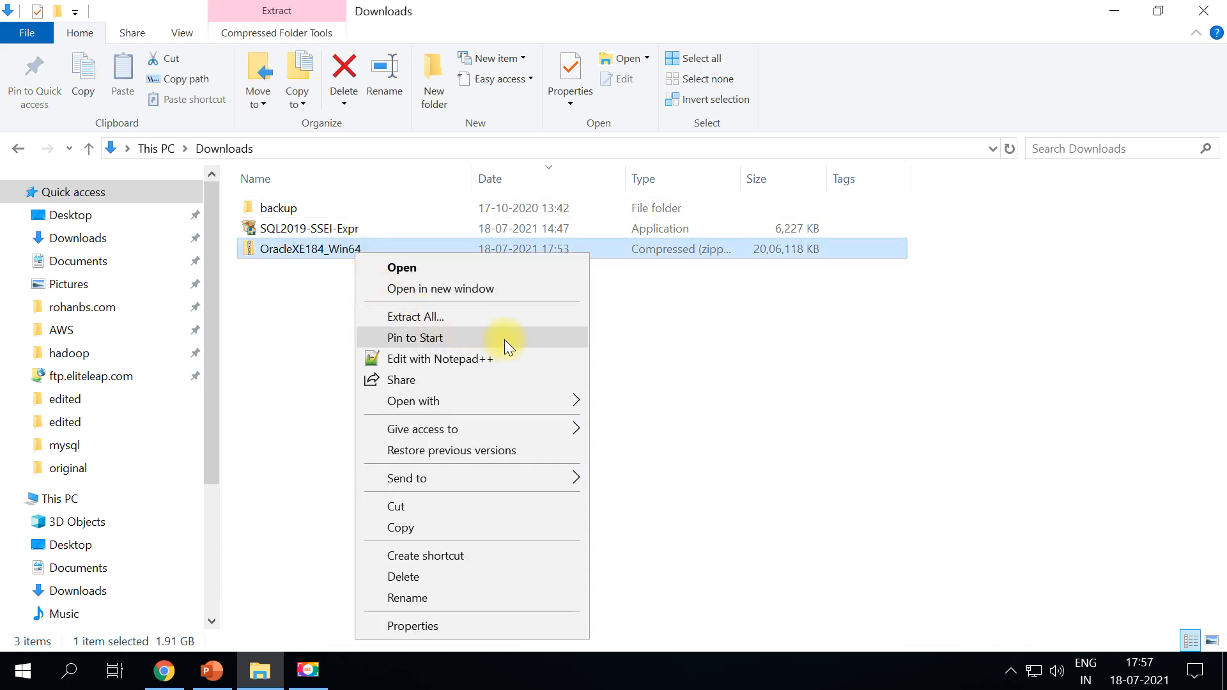
click(507, 315)
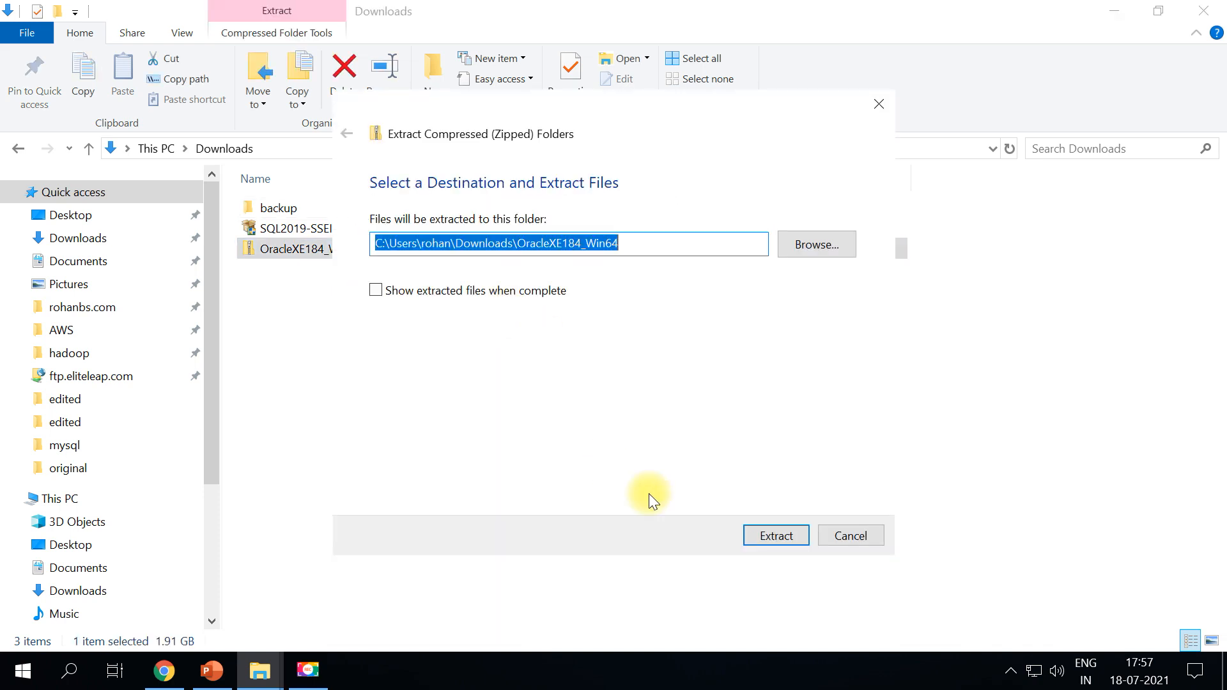
click(779, 536)
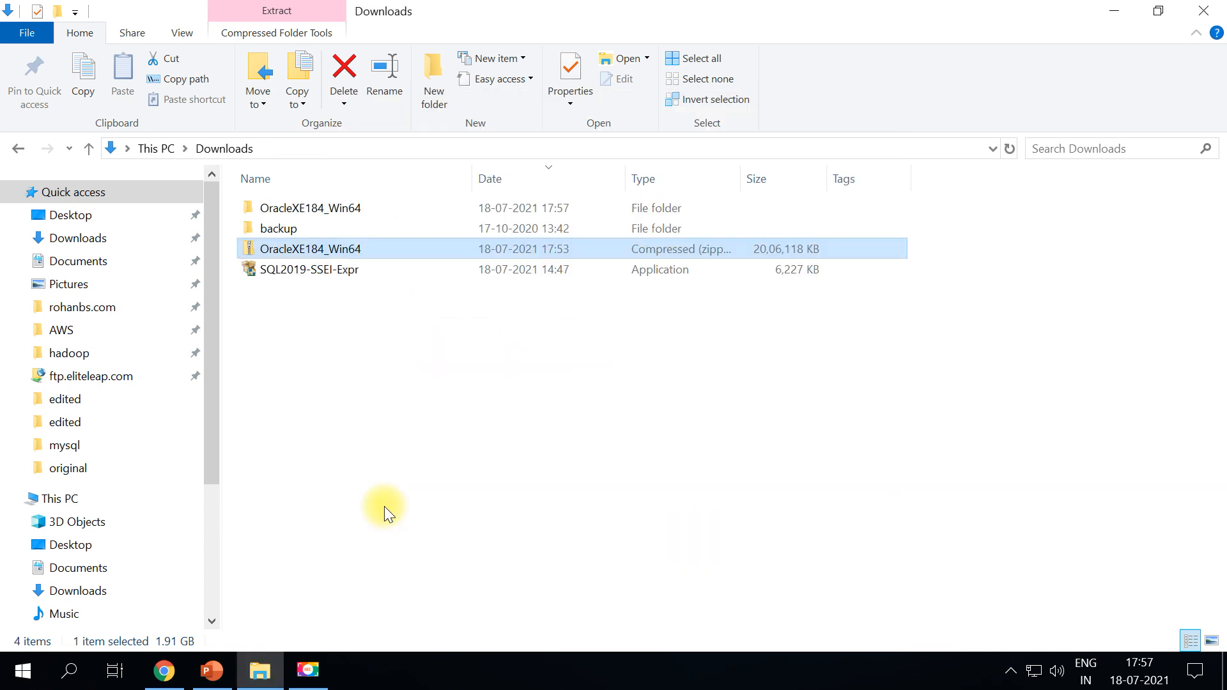
double_click(354, 206)
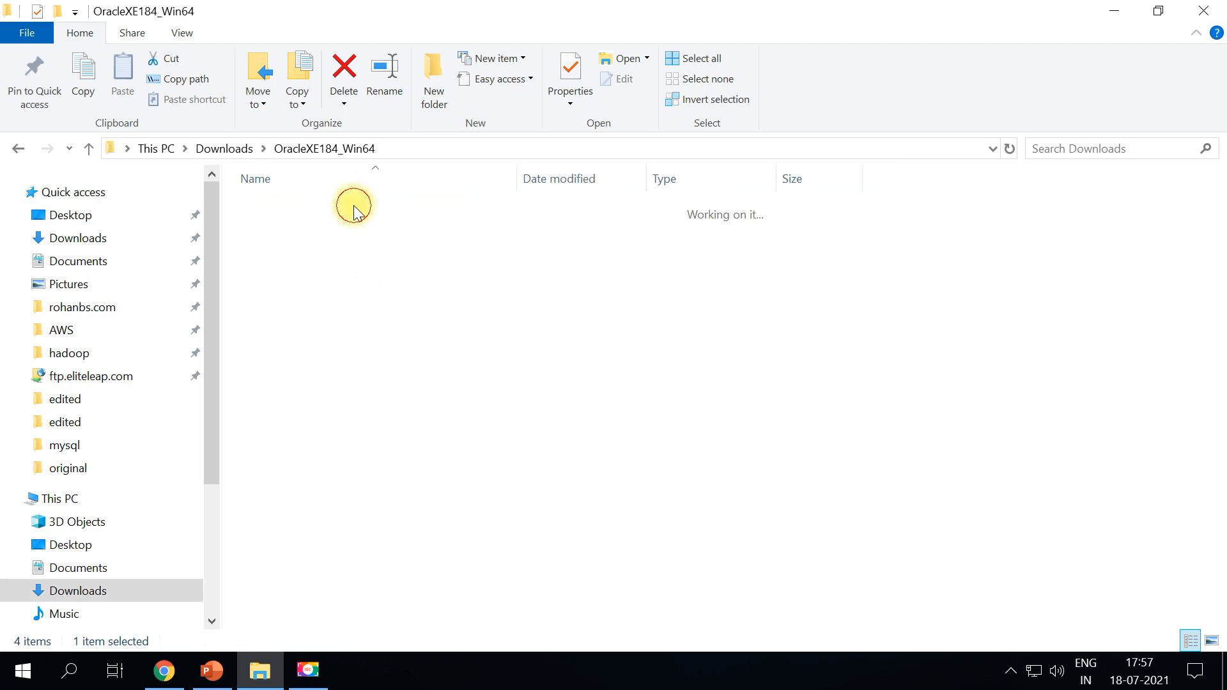
scroll(463, 446, down, 2)
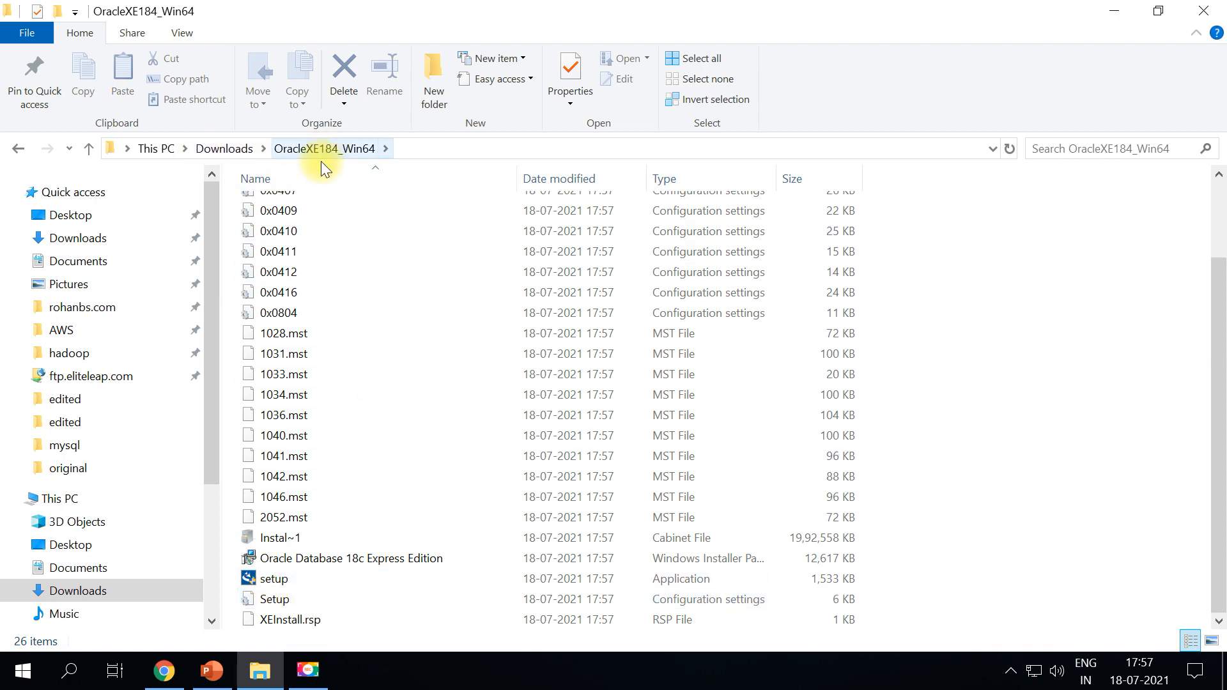
double_click(299, 580)
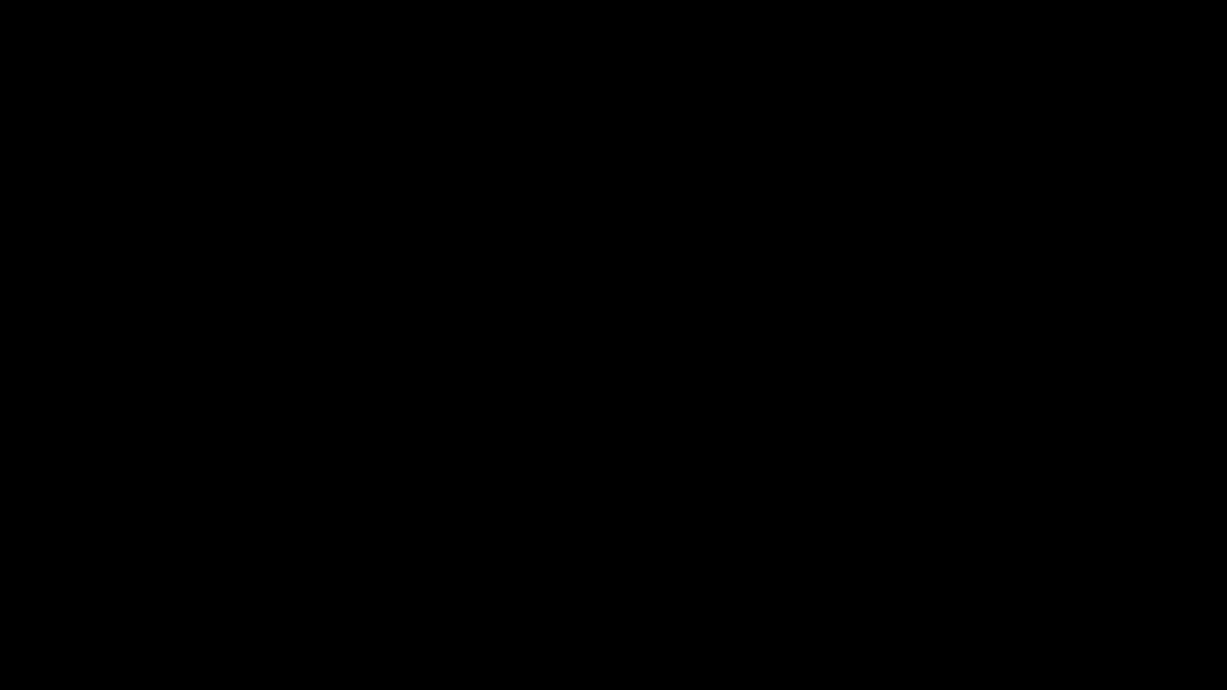
Approve the User Account Control prompt so the XE installer can start
click(535, 459)
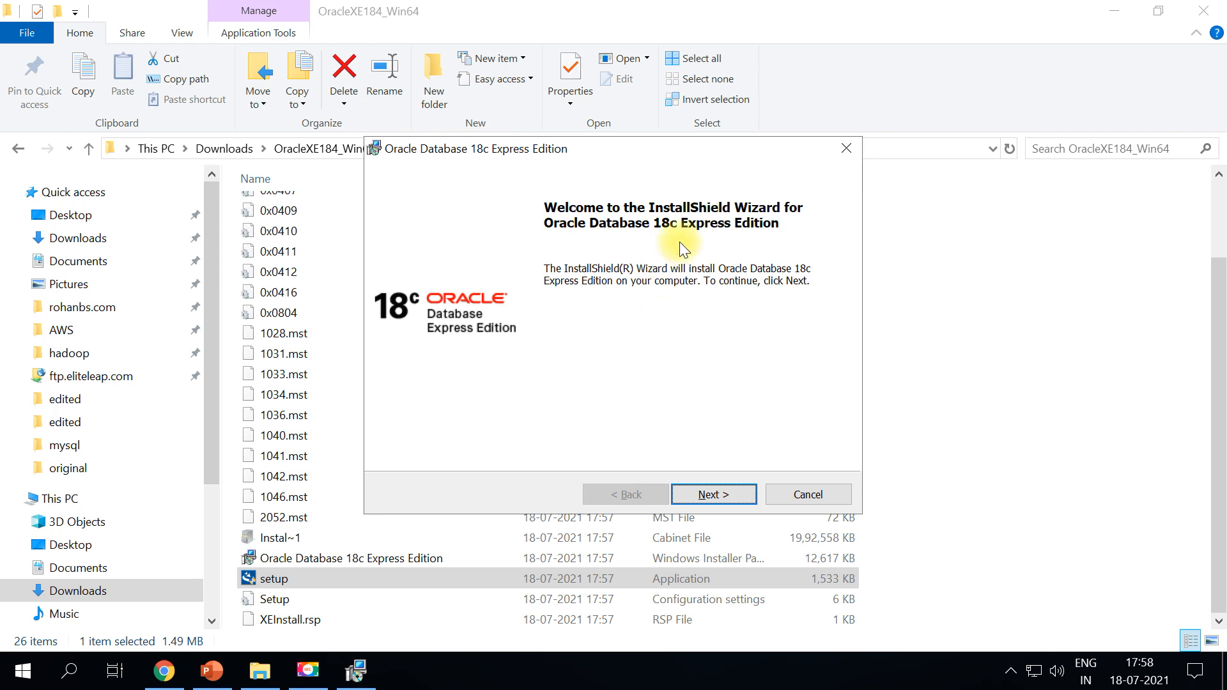
Minimize the other windows, pass the Welcome page and accept the license agreement
click(1118, 15)
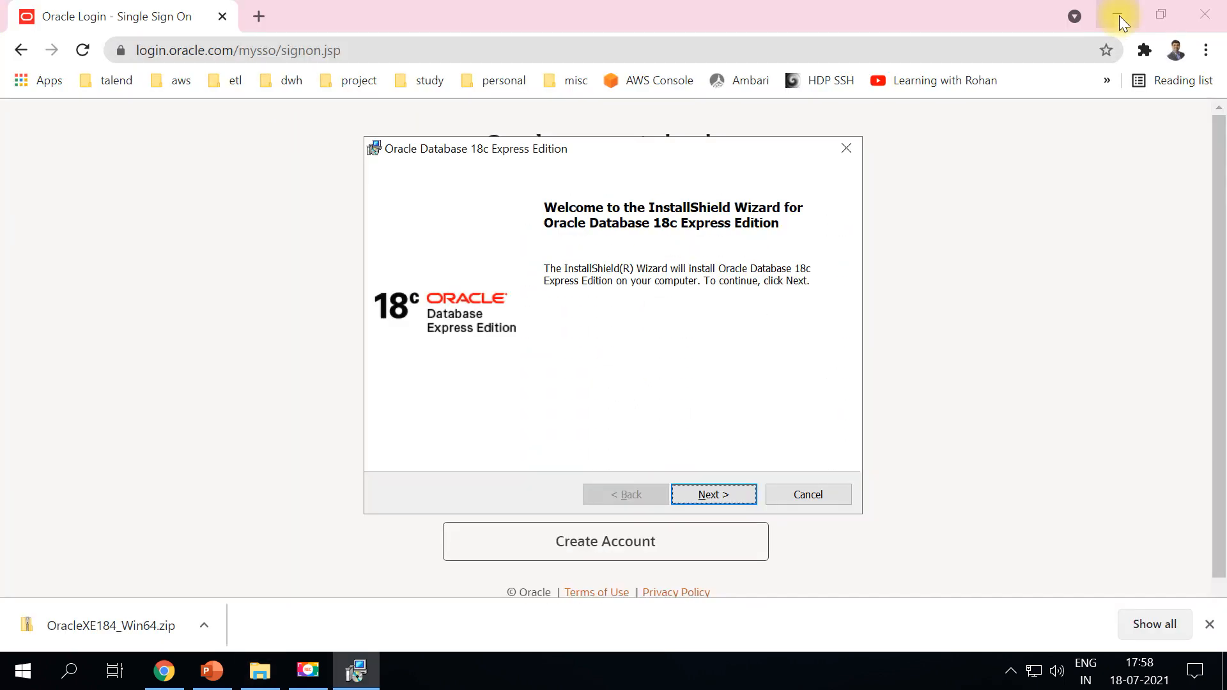
click(1118, 16)
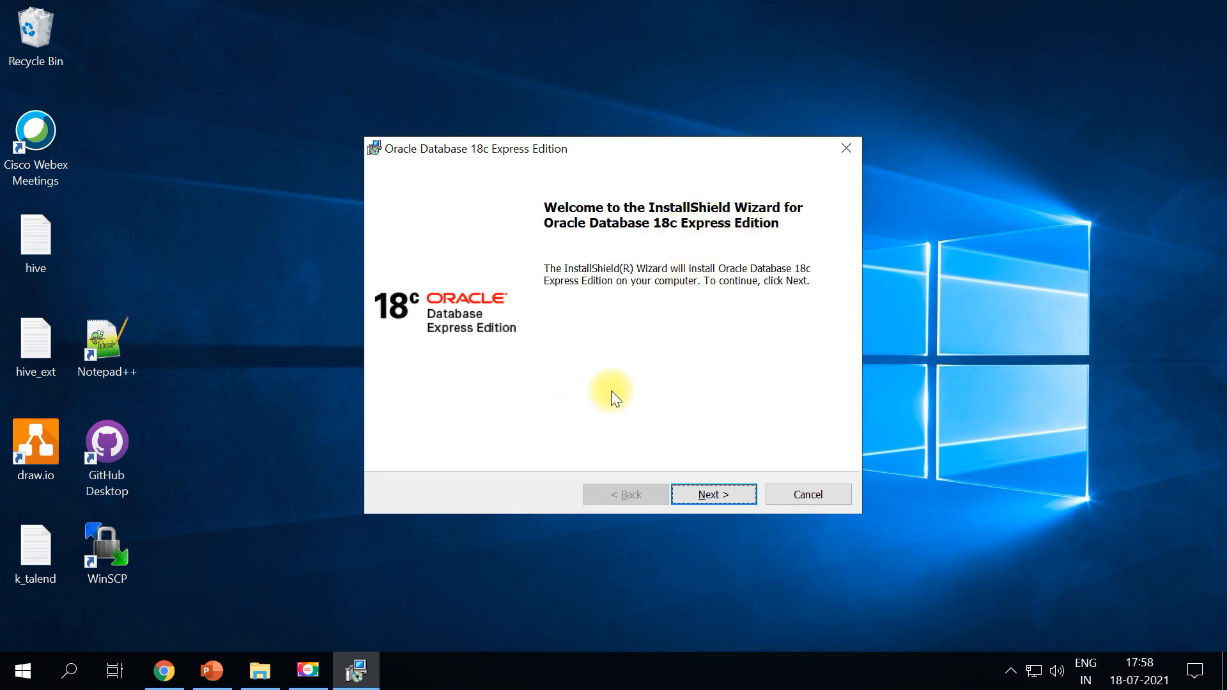
click(697, 491)
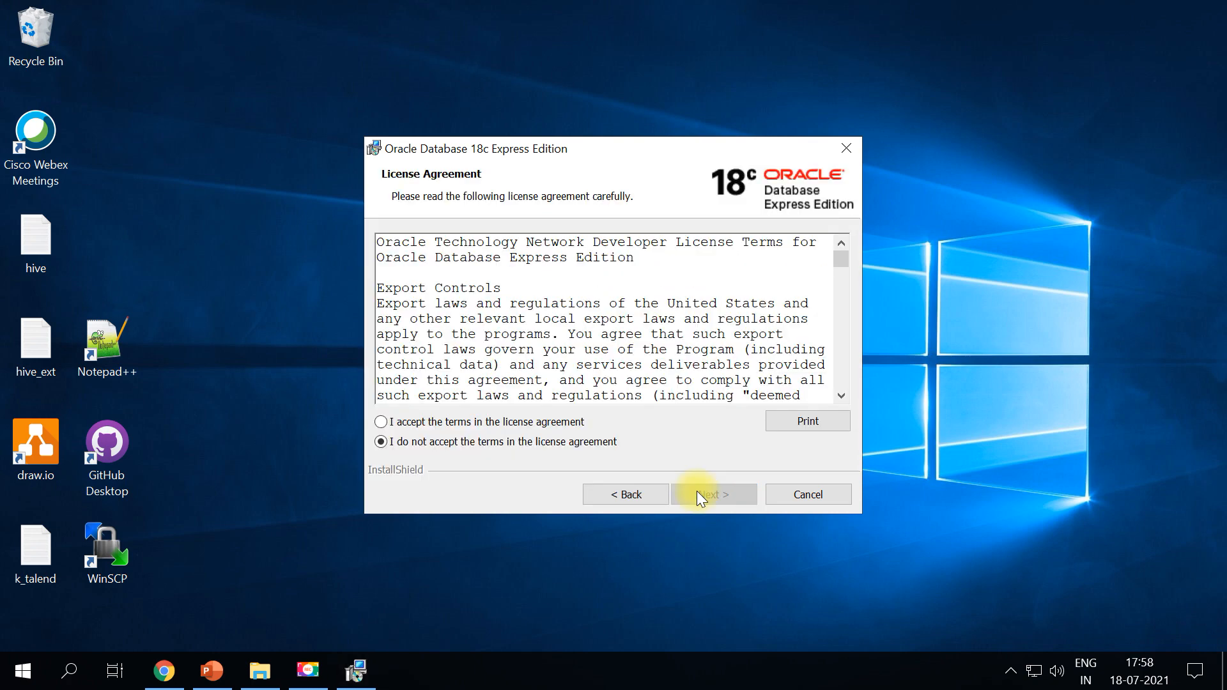
click(409, 423)
click(715, 496)
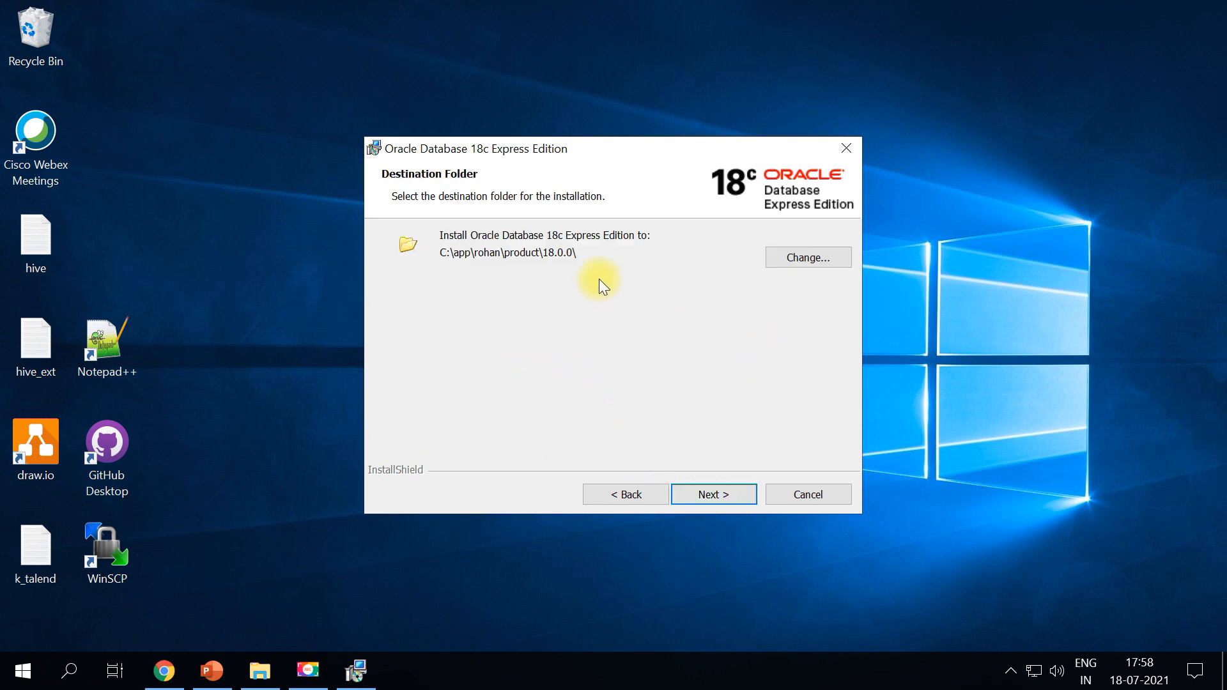
Change the installation destination folder to a path under D:\oracle\
click(790, 257)
click(402, 444)
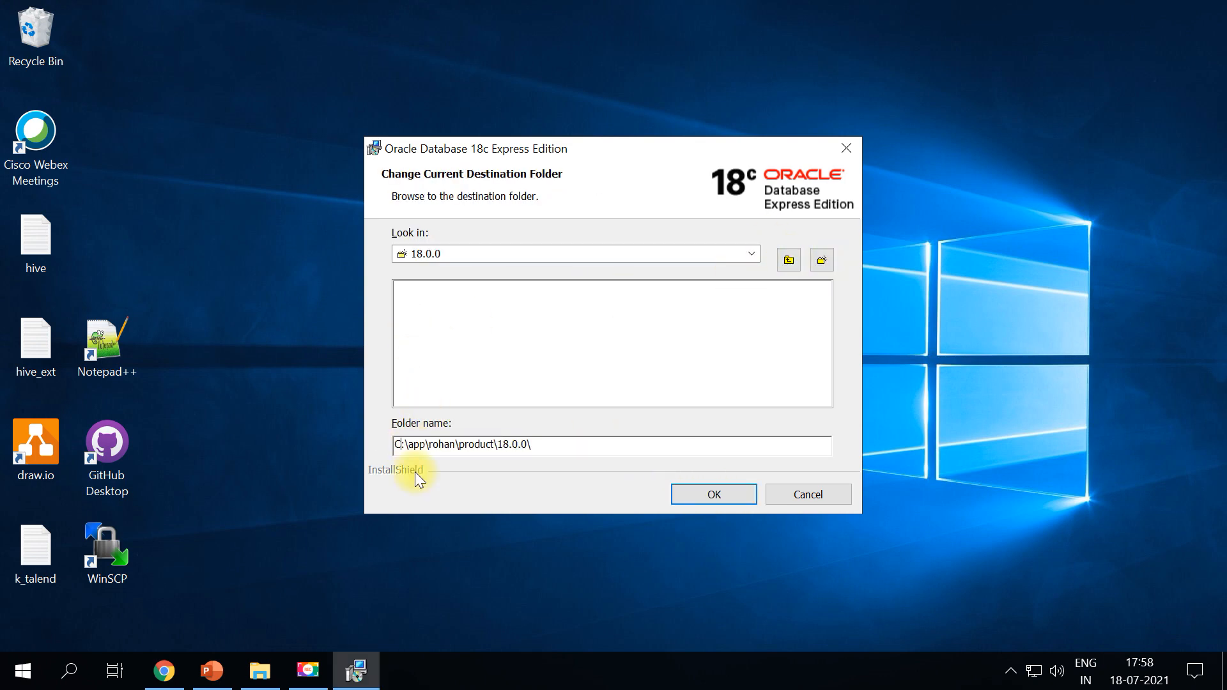
key(BackSpace)
text(D)
key(Right)
key(Right)
text(oracle\)
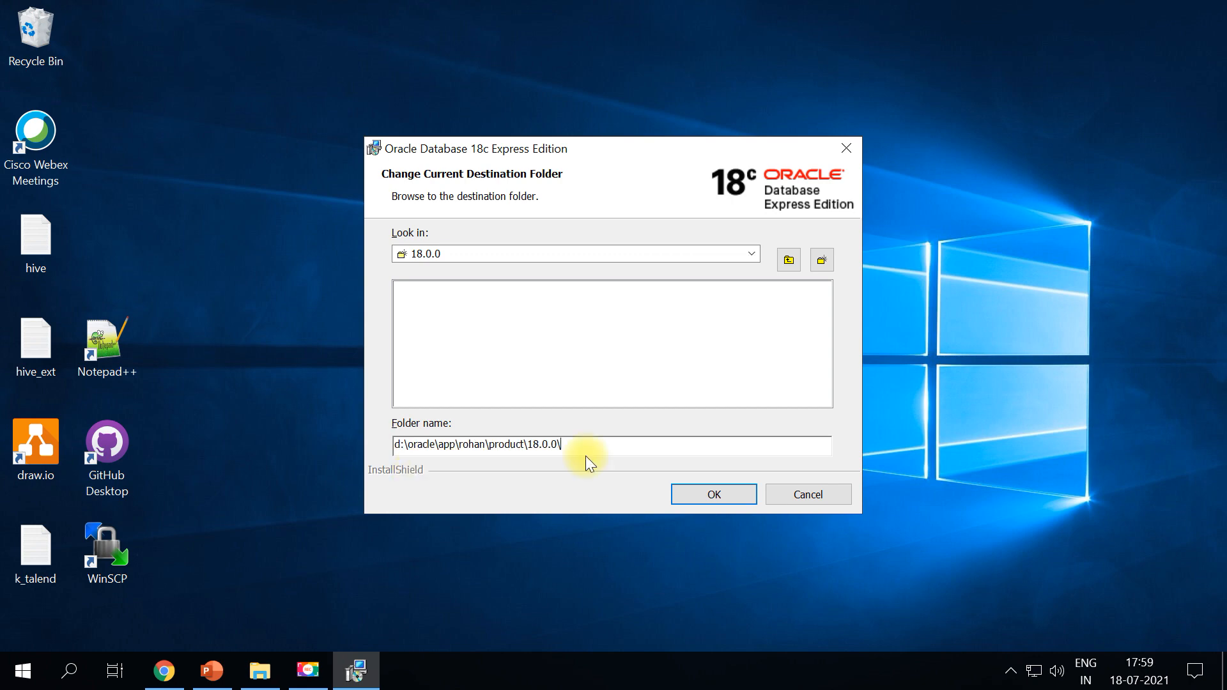
click(698, 488)
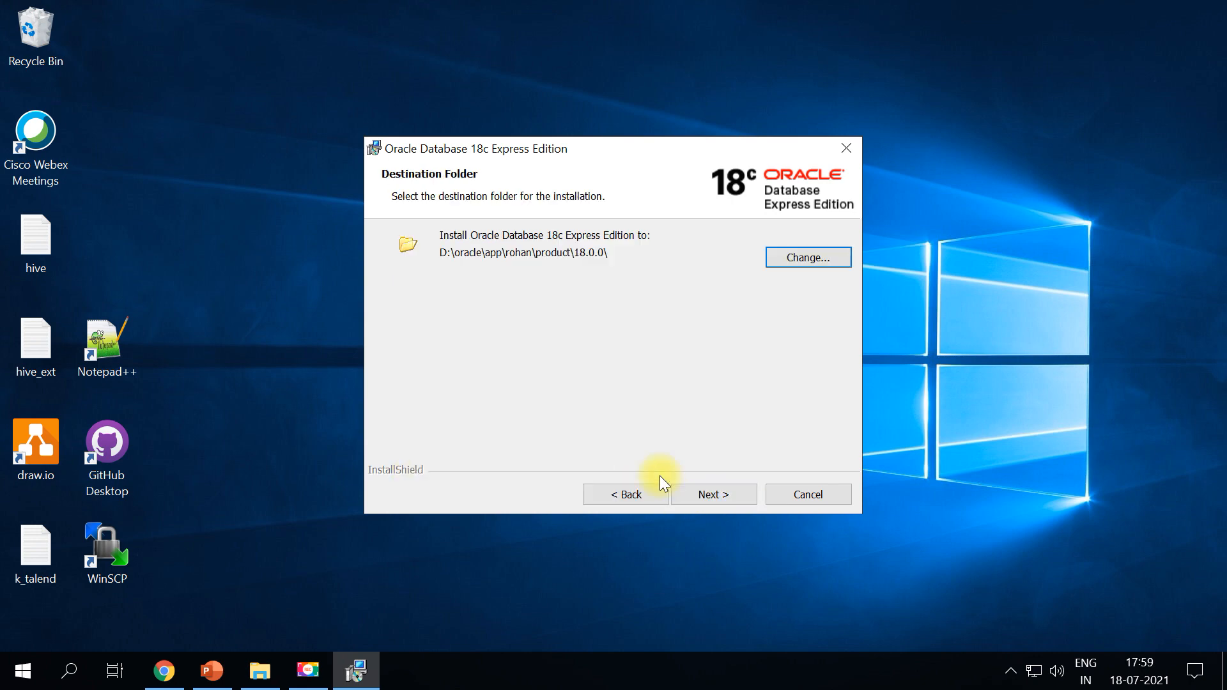
Enter the database password and start installing Oracle Database 18c XE
click(704, 487)
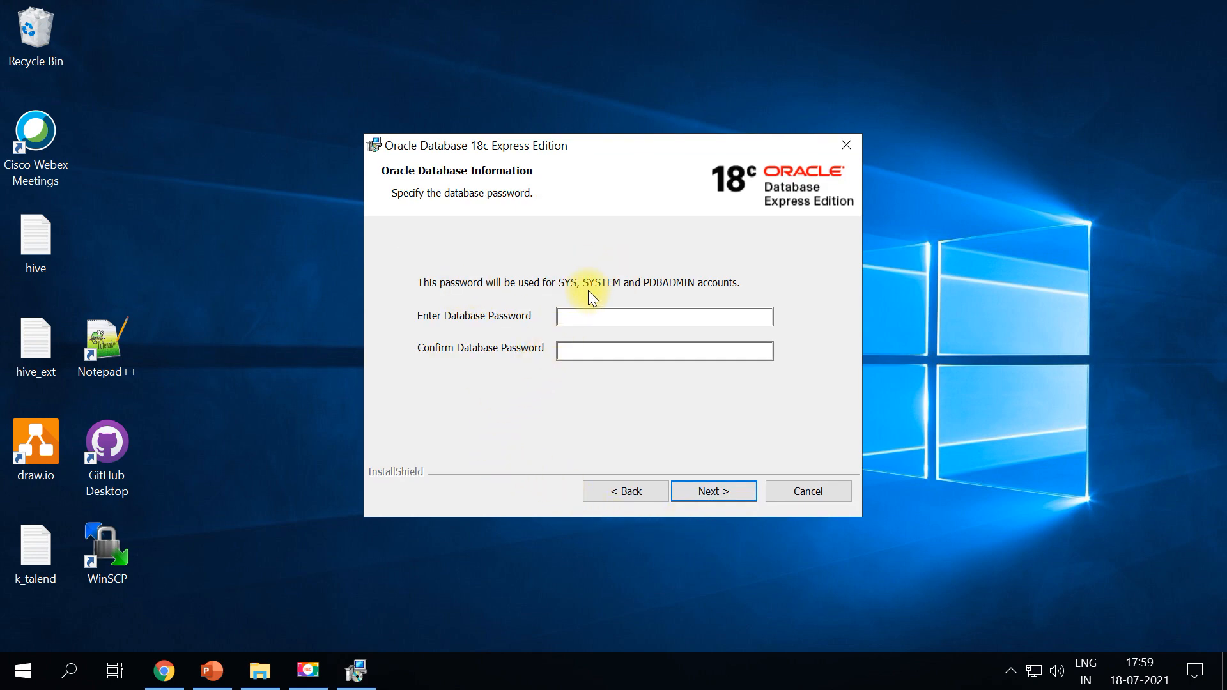
click(589, 317)
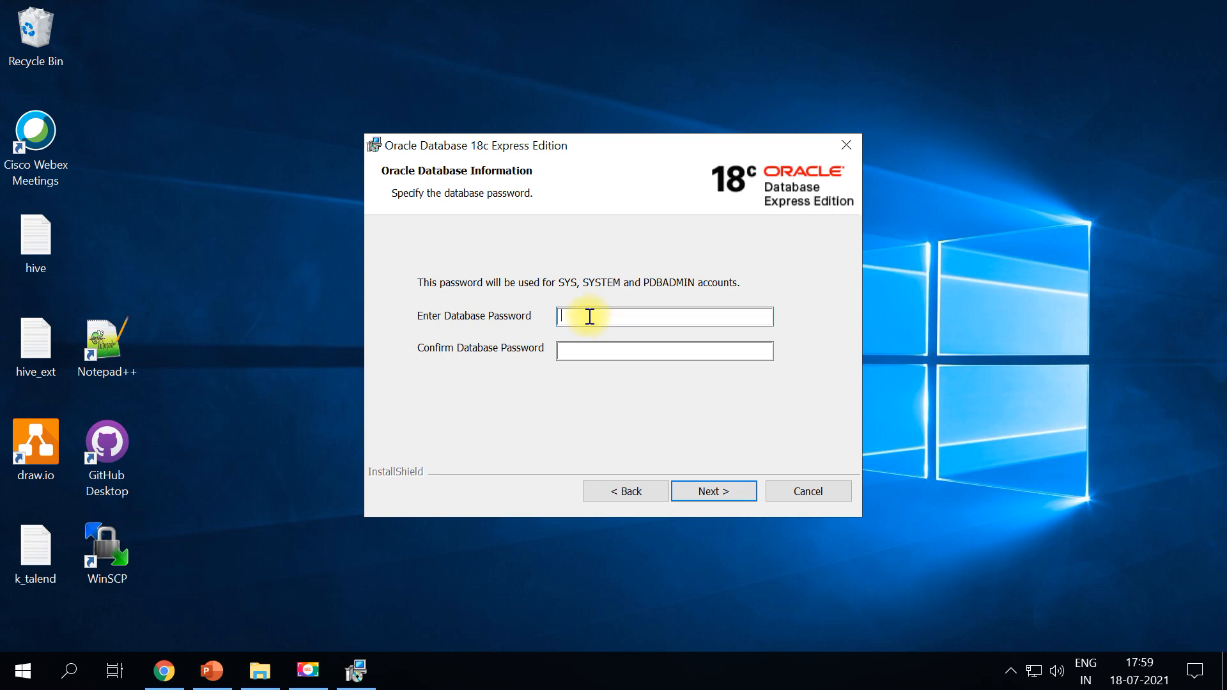
click(705, 493)
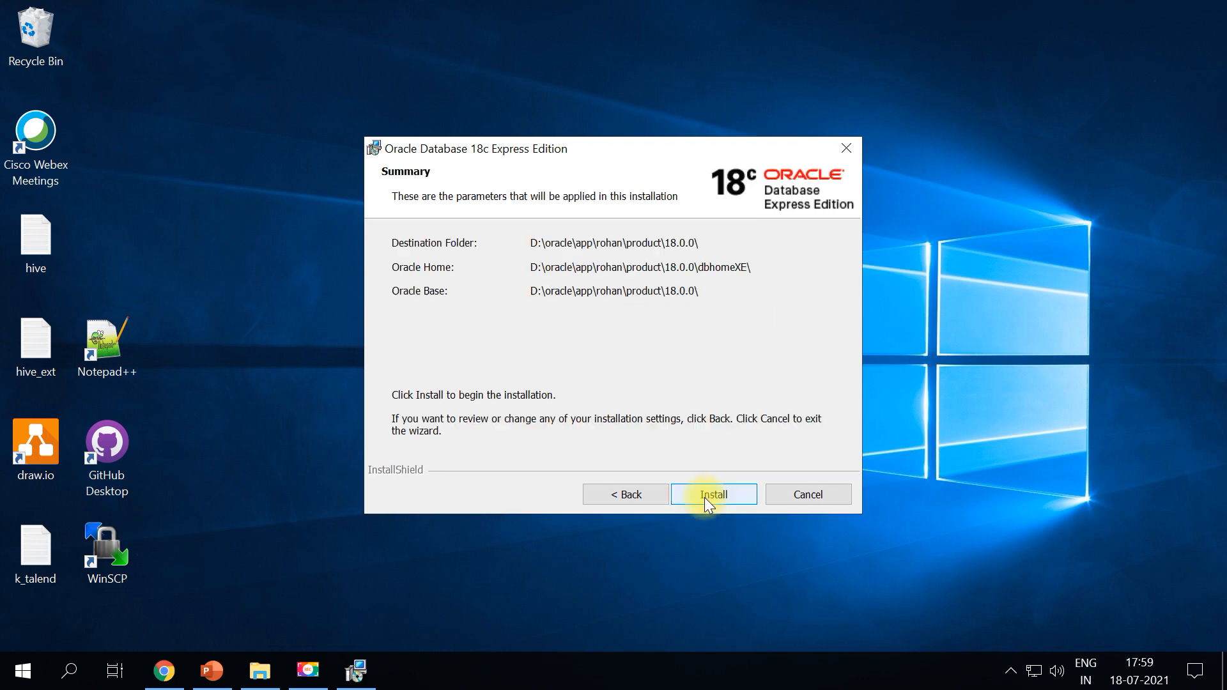
click(705, 496)
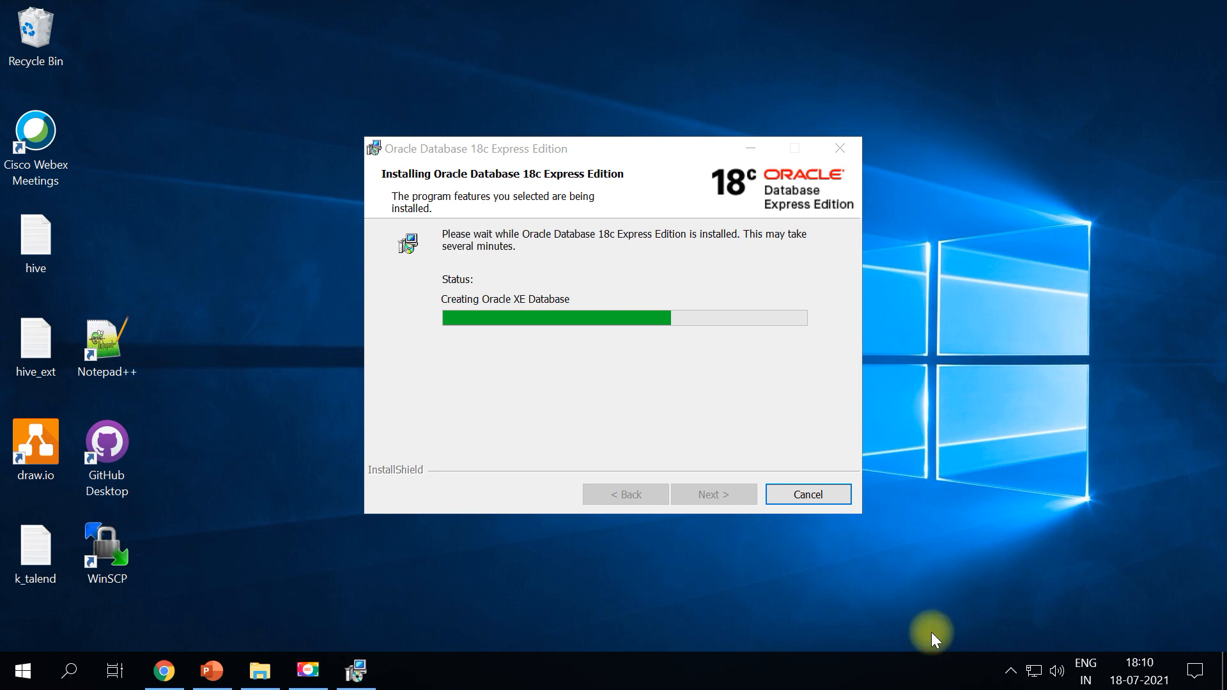
Go from the SQL Developer search results to Oracle's SQL Developer downloads page
click(165, 668)
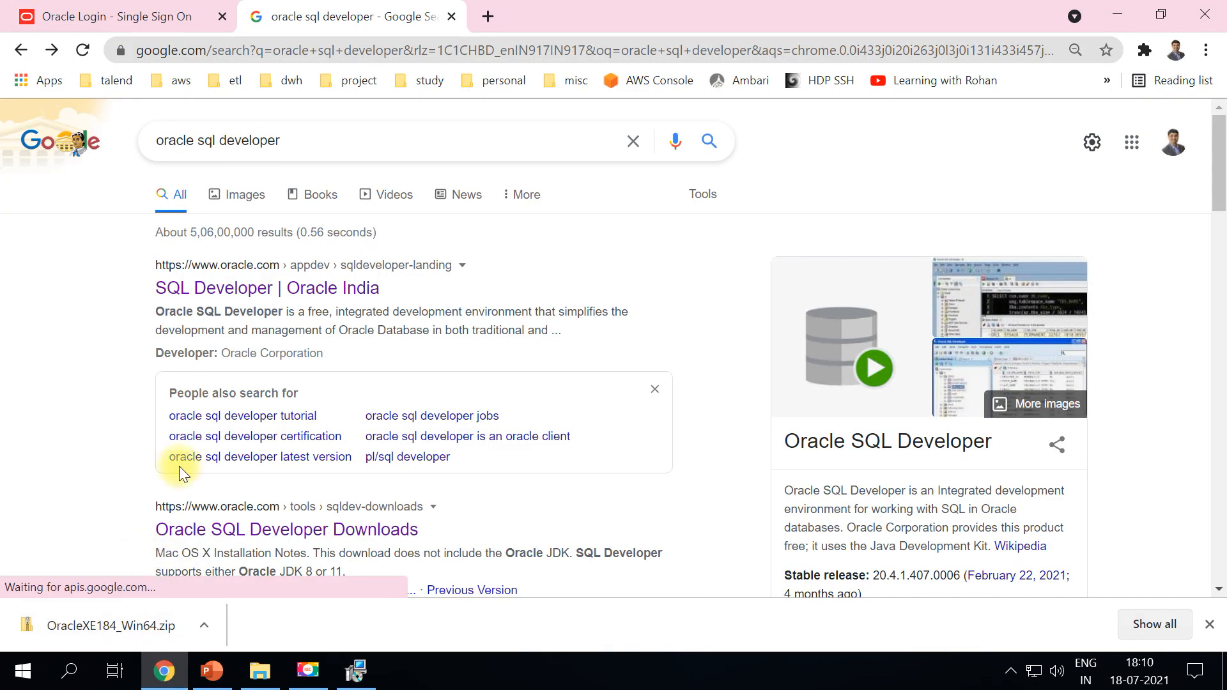
drag(290, 140, 145, 142)
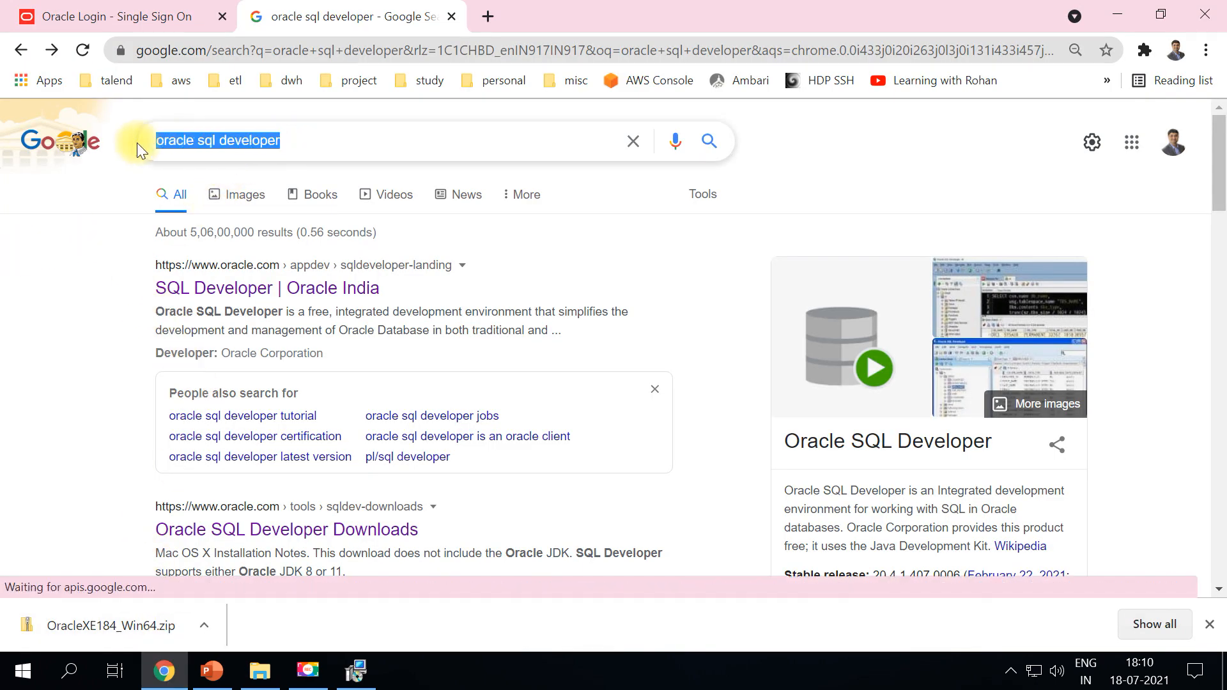
click(232, 289)
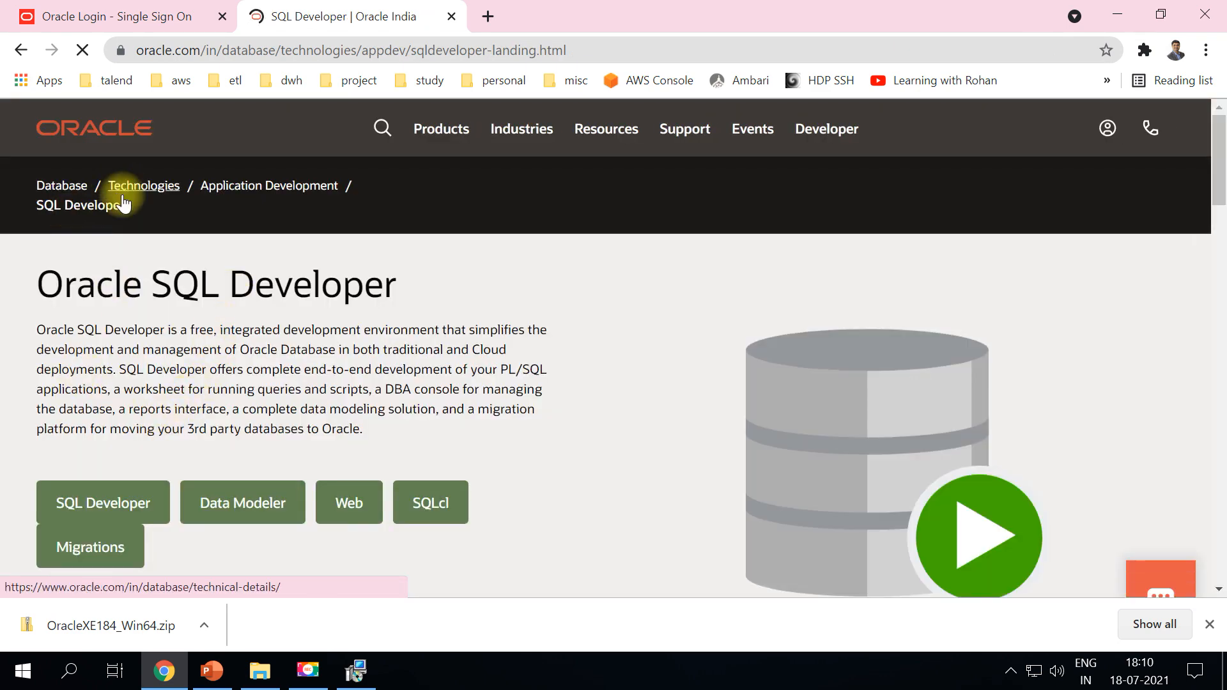
click(89, 506)
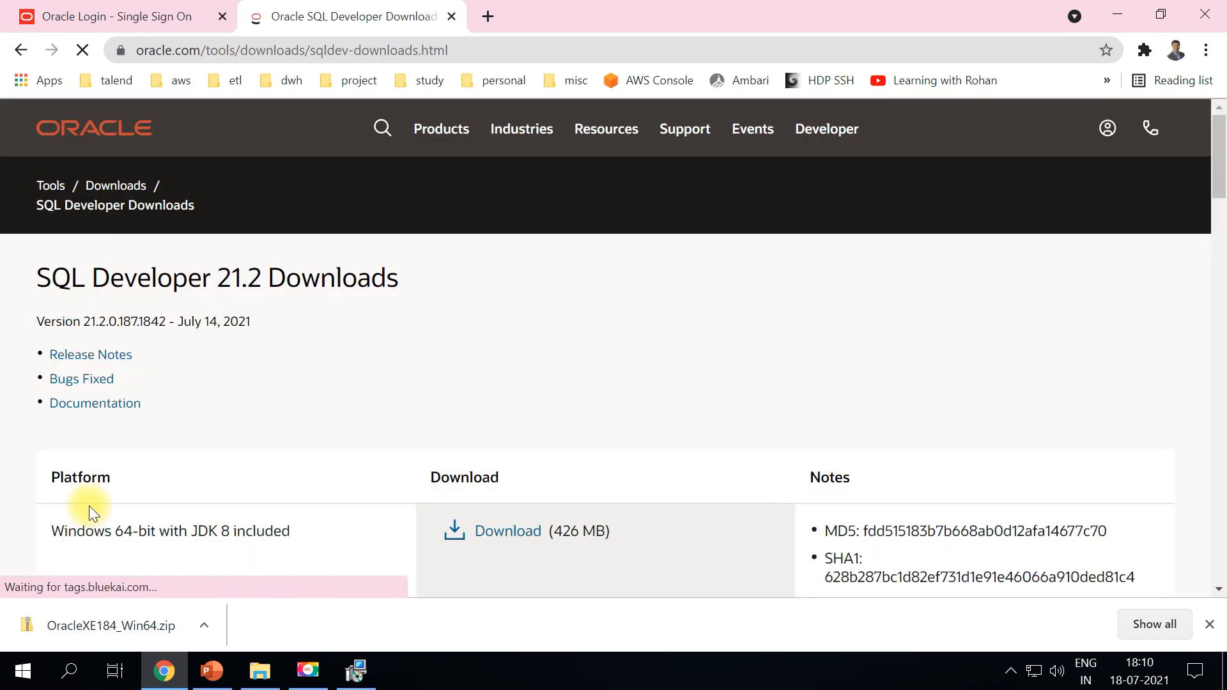
Download the Windows 32-bit/64-bit sqldeveloper-21.2.0.187.1842-no-jre.zip after accepting the license, then minimize Chrome
scroll(14, 505, down, 3)
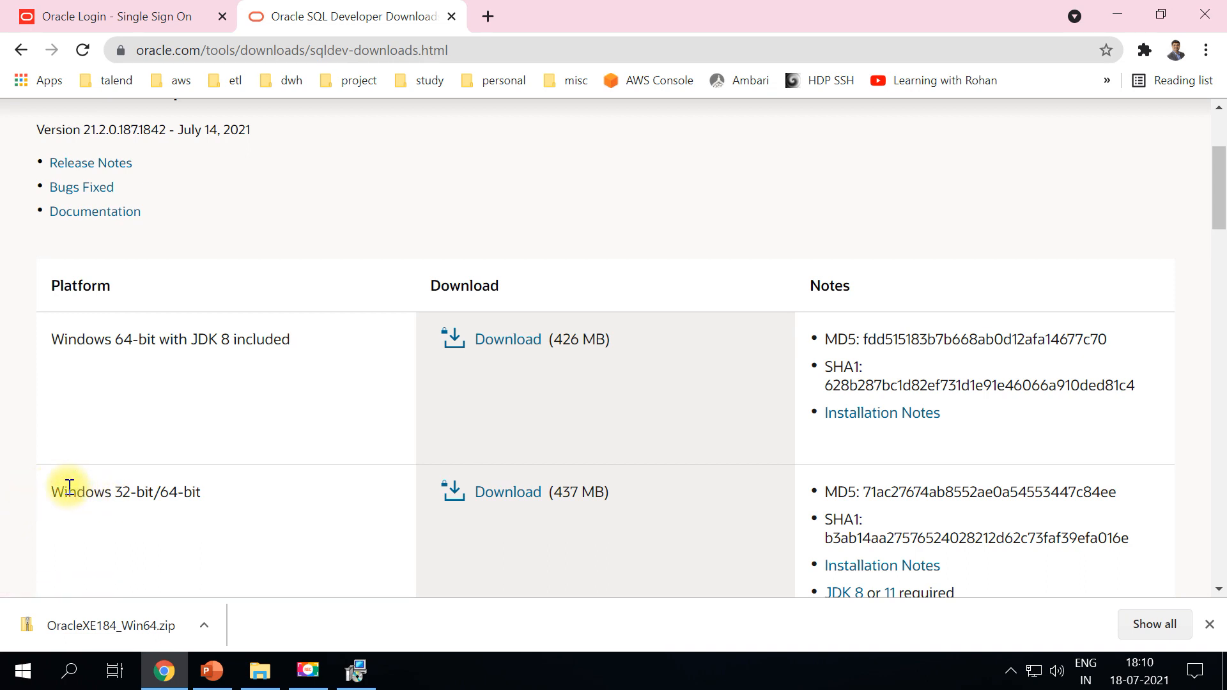
drag(192, 493, 169, 492)
drag(198, 346, 225, 363)
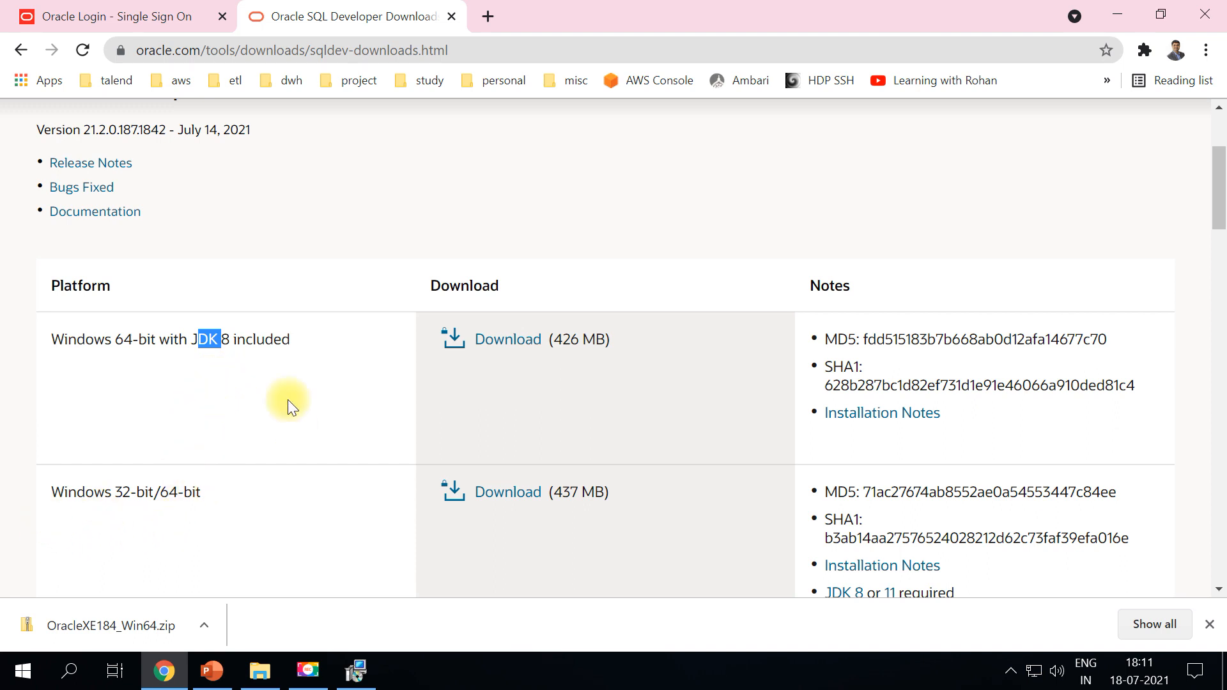
drag(80, 492, 253, 495)
click(256, 494)
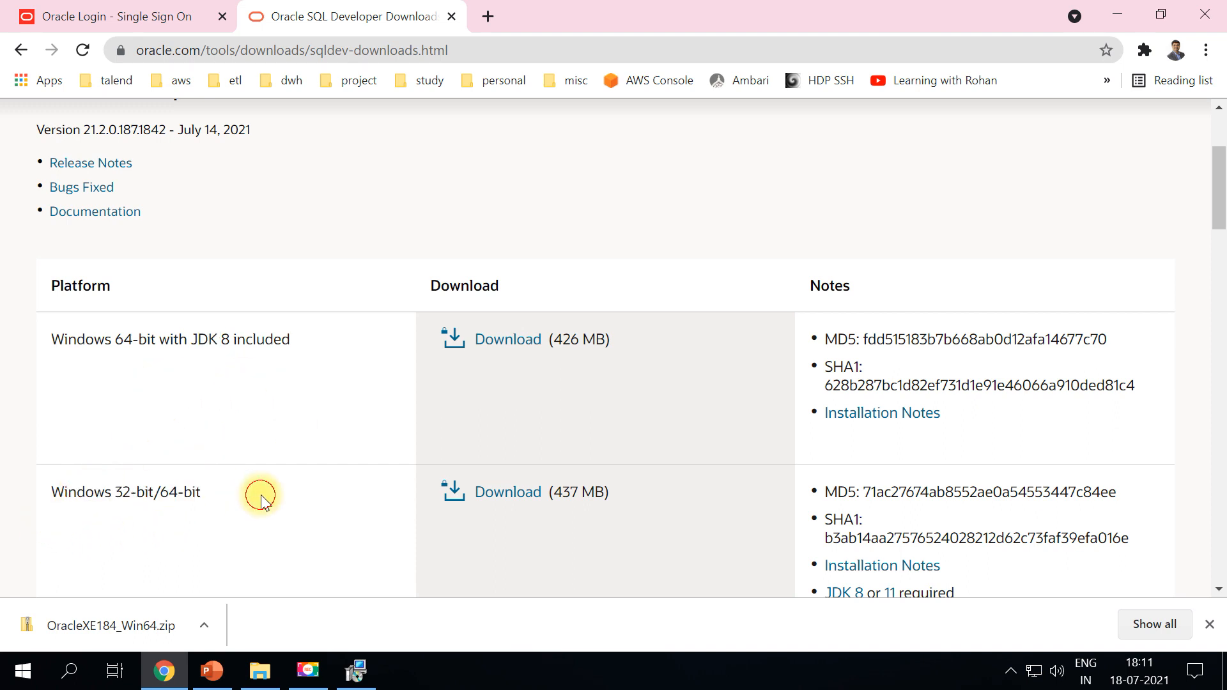
click(523, 499)
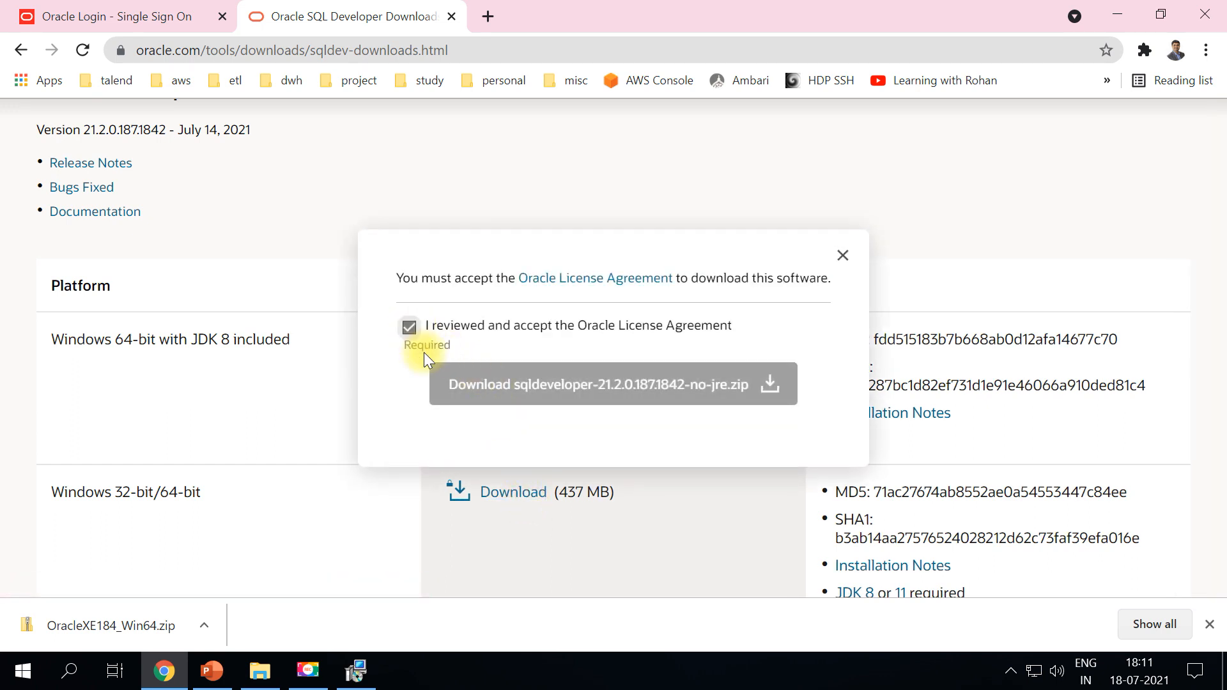
click(494, 389)
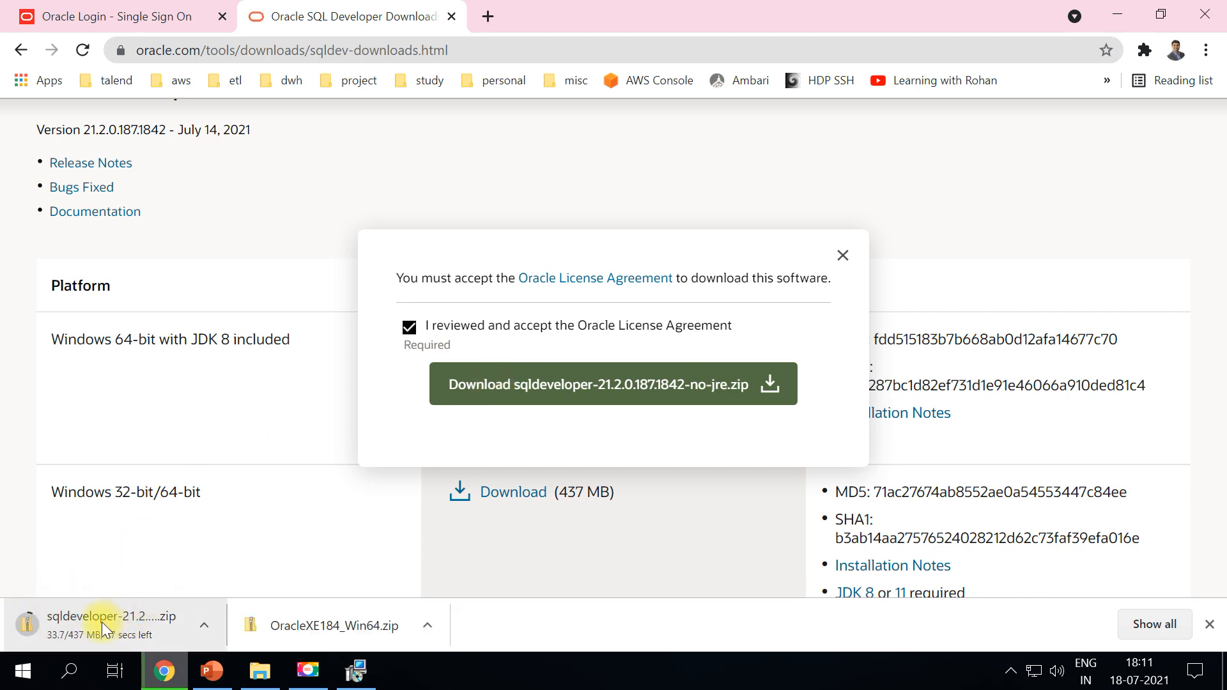
click(1118, 14)
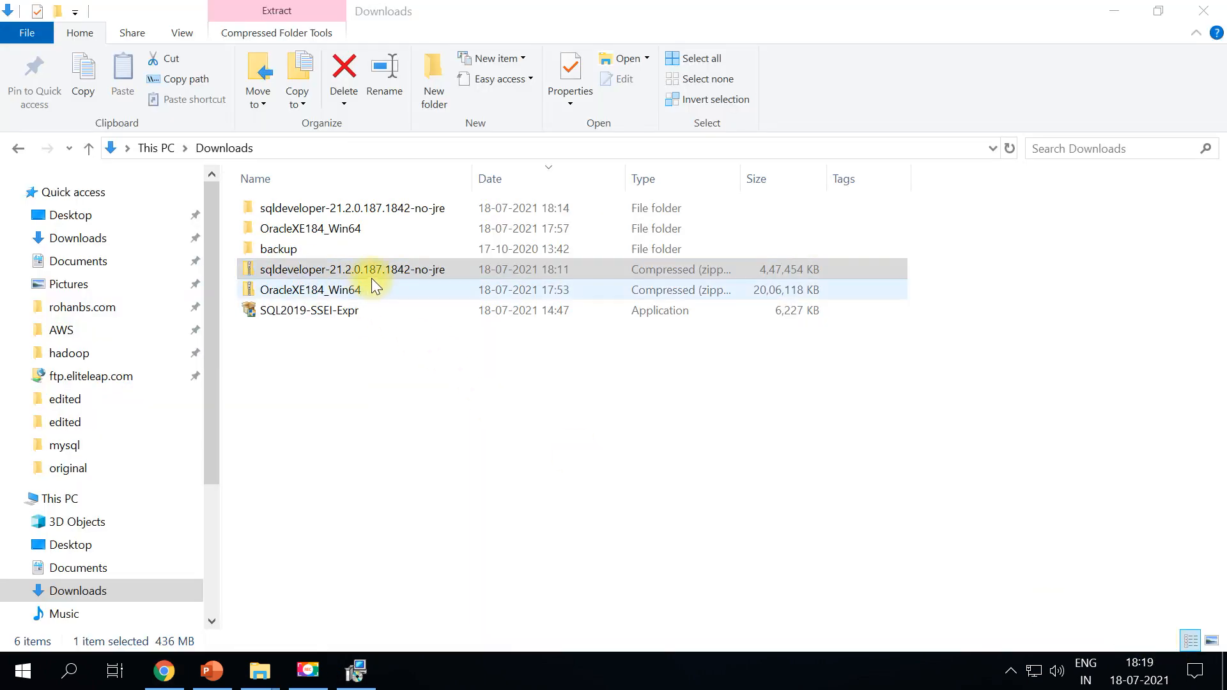
Bring up the Downloads and oracle Explorer windows, then minimize both to show the desktop
click(376, 273)
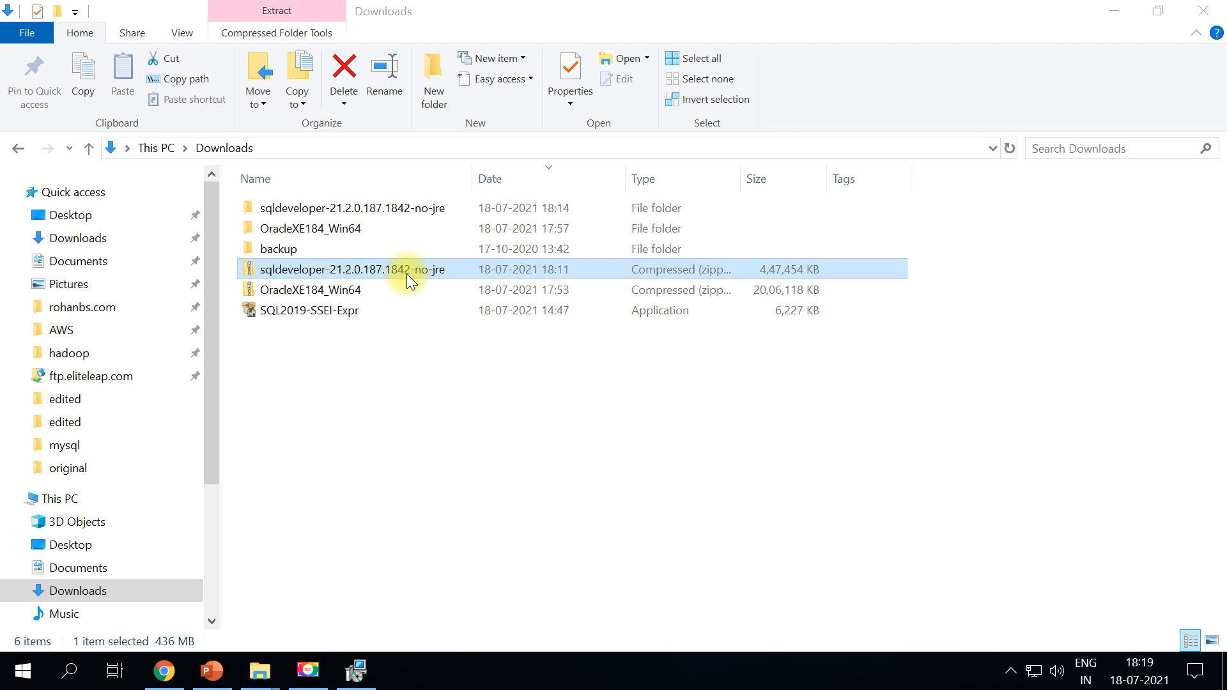
mouse_move(260, 671)
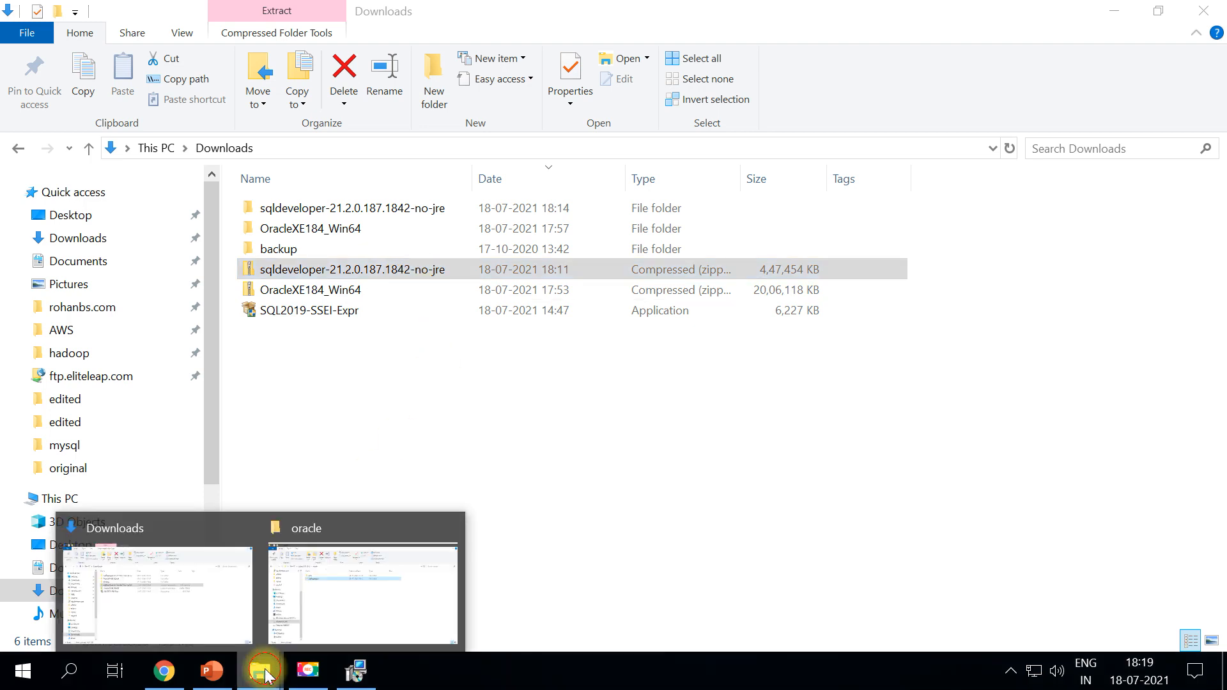
click(328, 633)
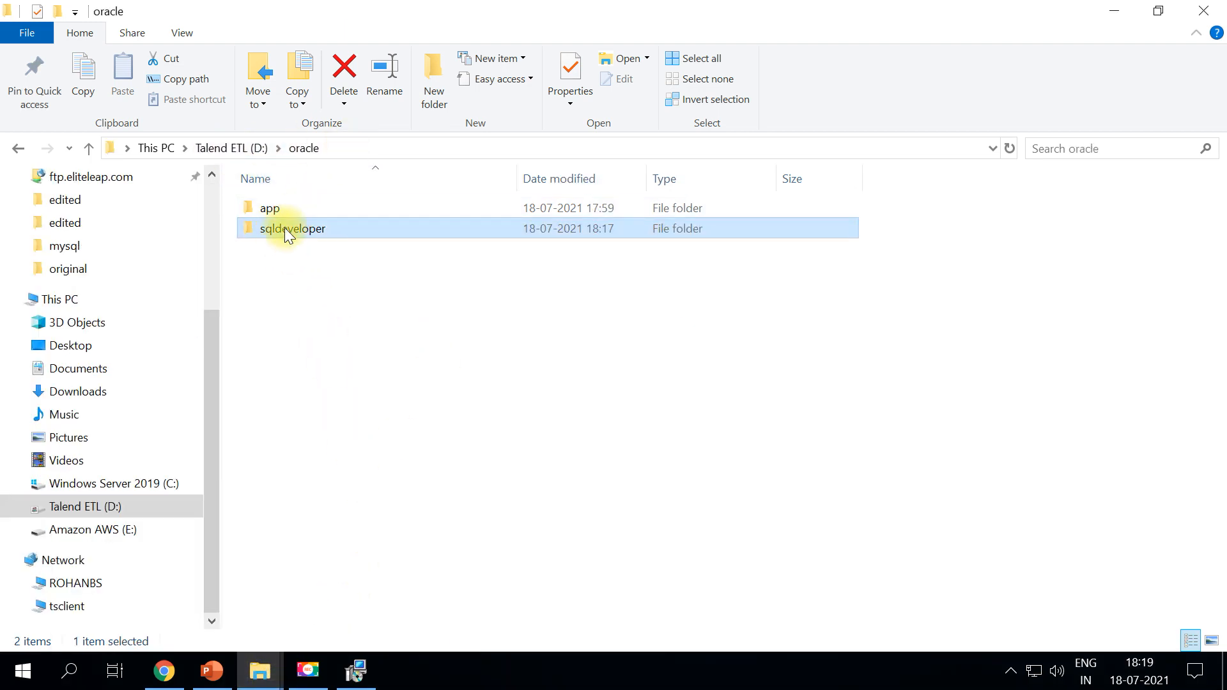
click(1112, 11)
click(1112, 11)
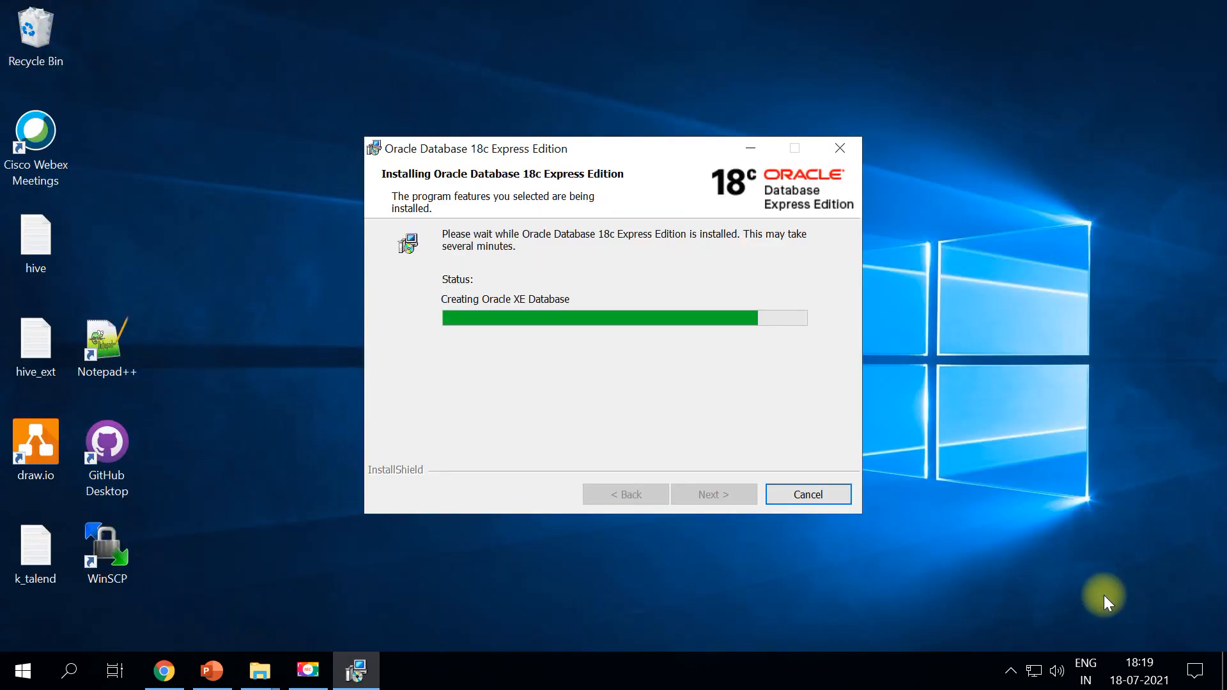
click(1154, 632)
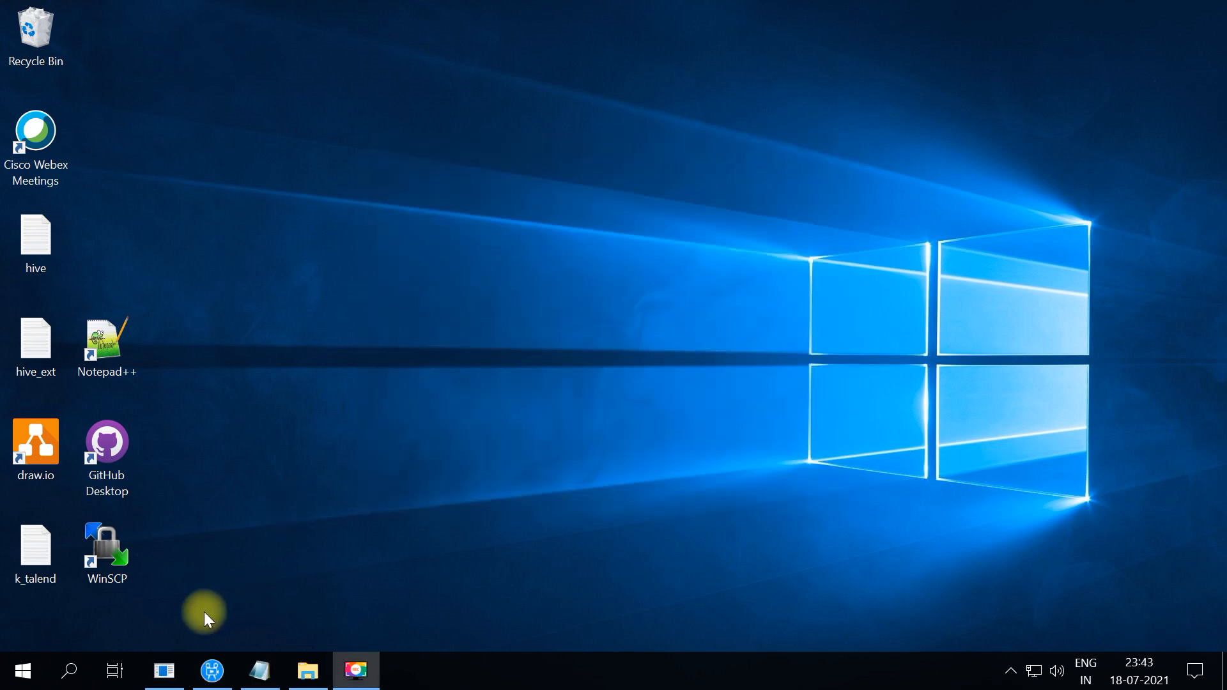
Open Command Prompt through Windows search and start sqlplus
click(67, 677)
text(cmd)
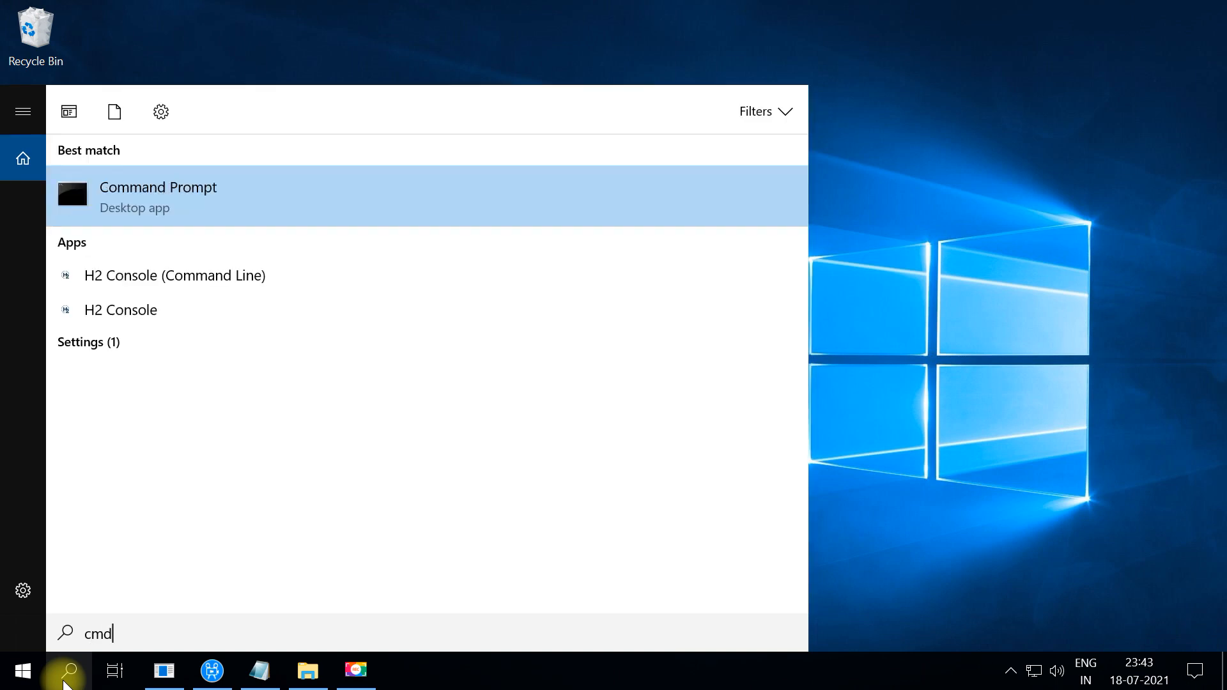
key(Return)
text(sqlplus)
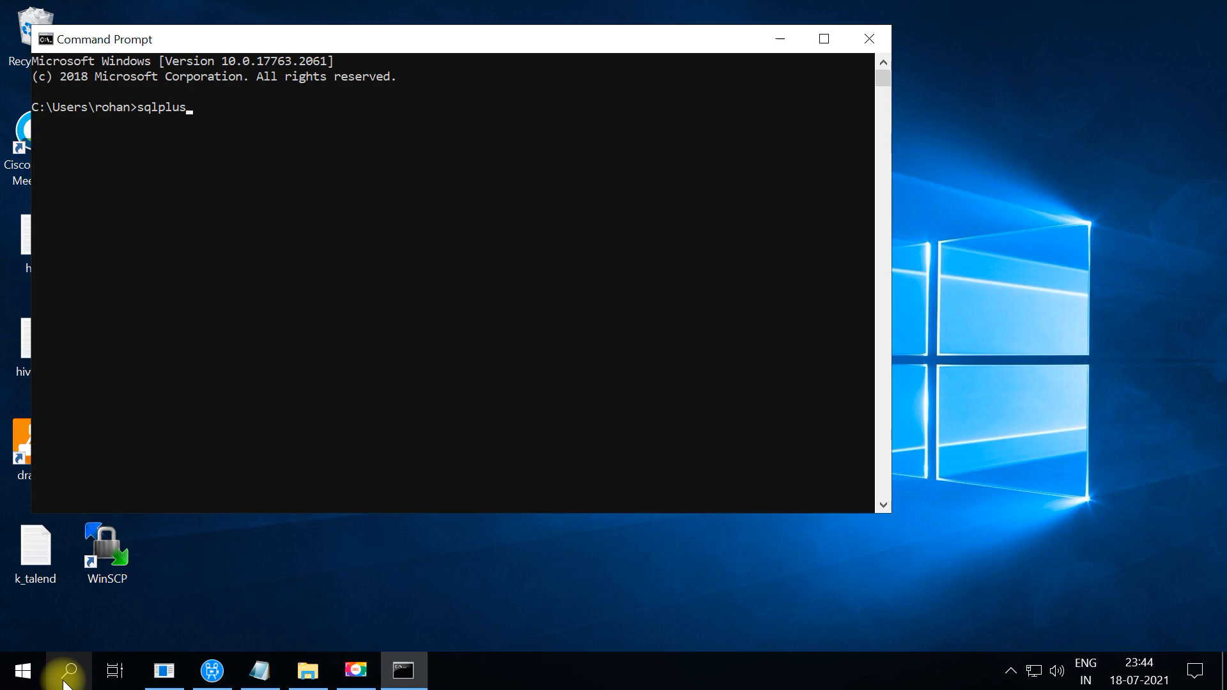
key(Return)
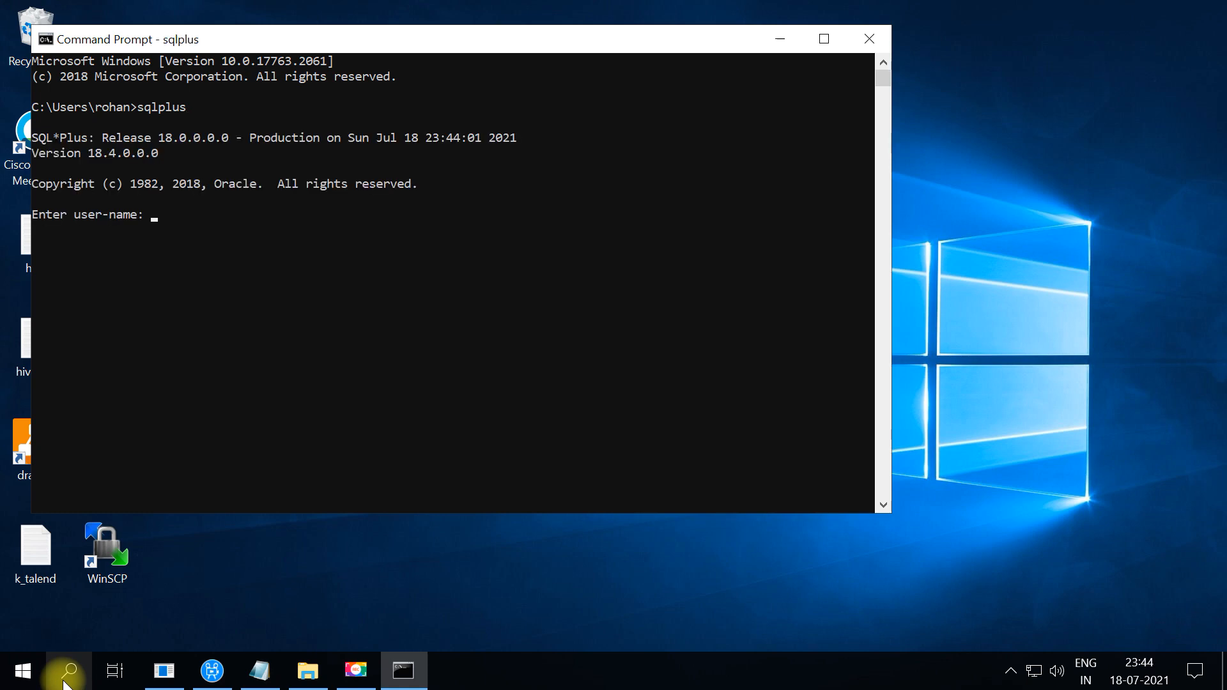
Log in to SQL*Plus as system, retrying after the ORA-01017 denial
text(system)
key(Return)
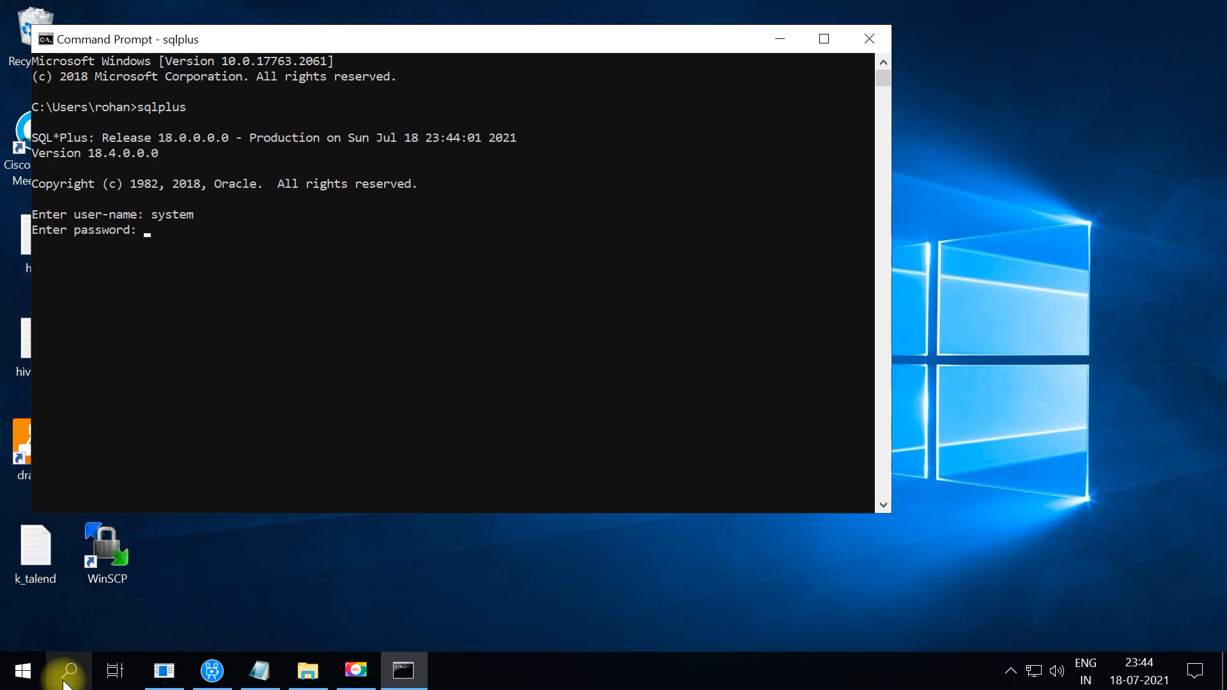
key(Return)
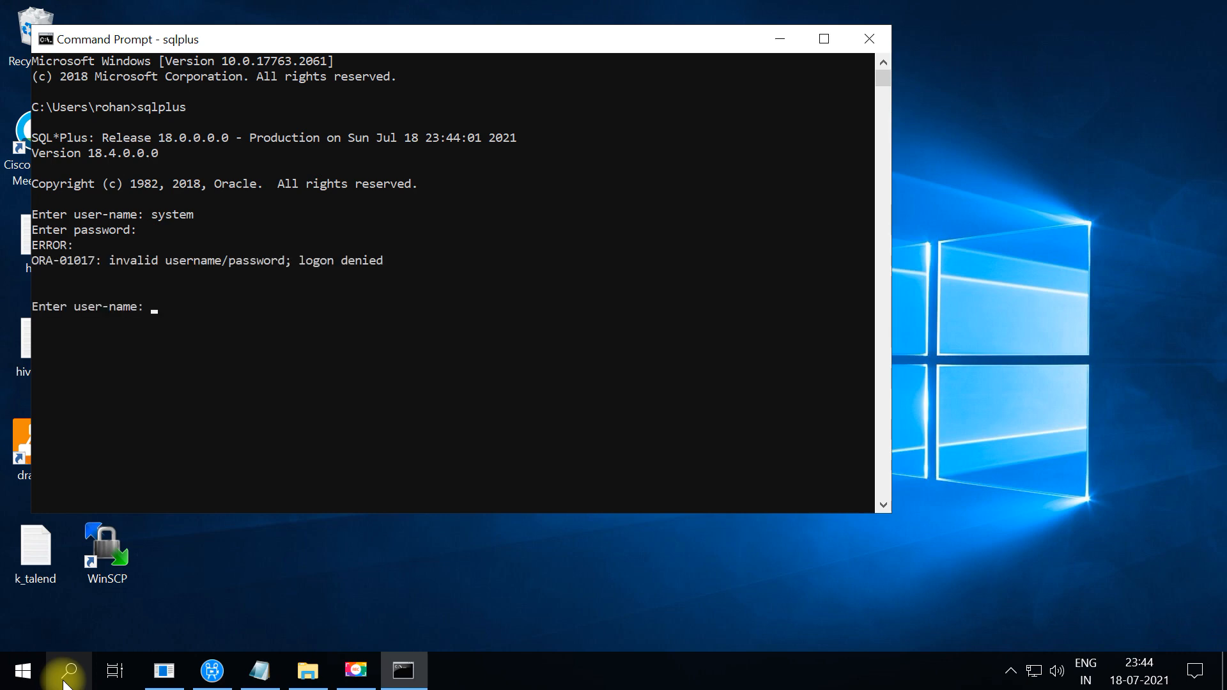
text(system)
key(Return)
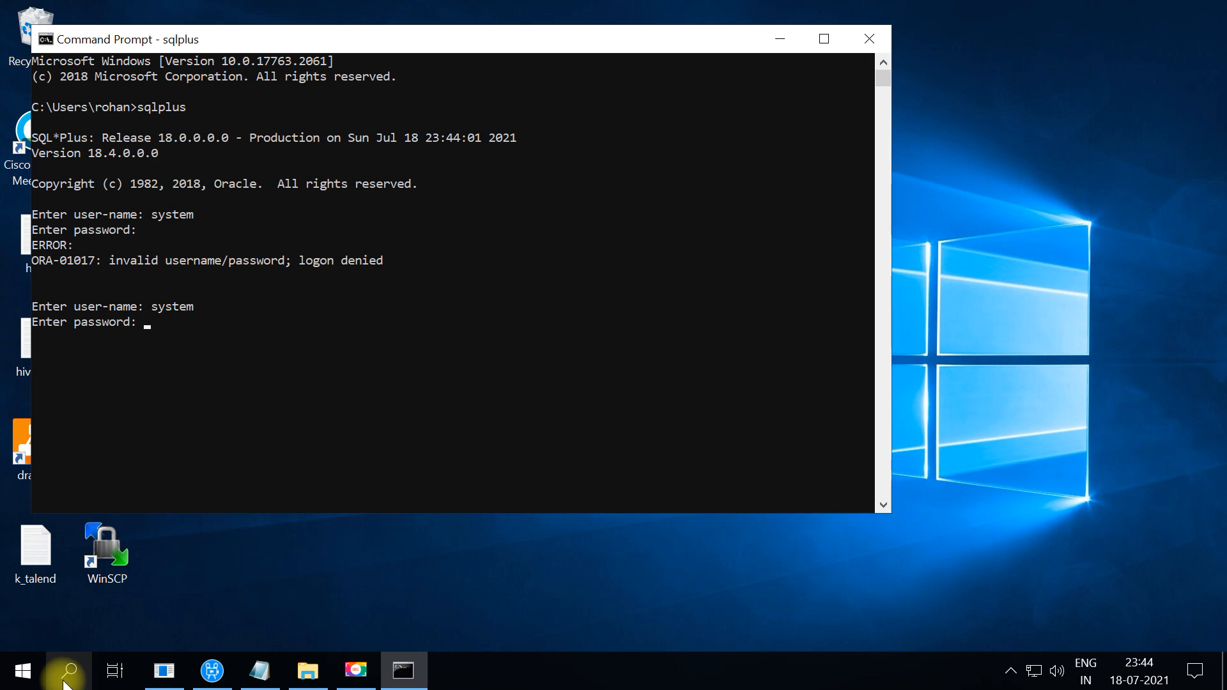
key(Return)
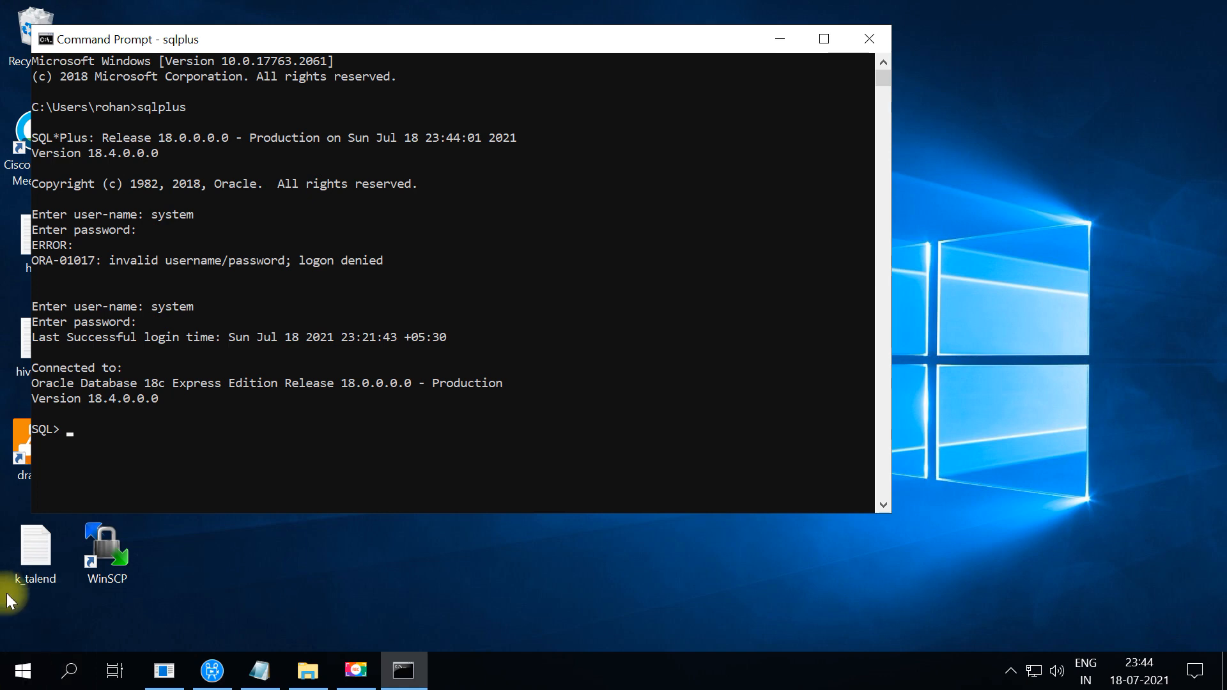
Try creating user newuser, then run alter session set _ORACLE_SCRIPT=true pasted from Notepad
text(create us)
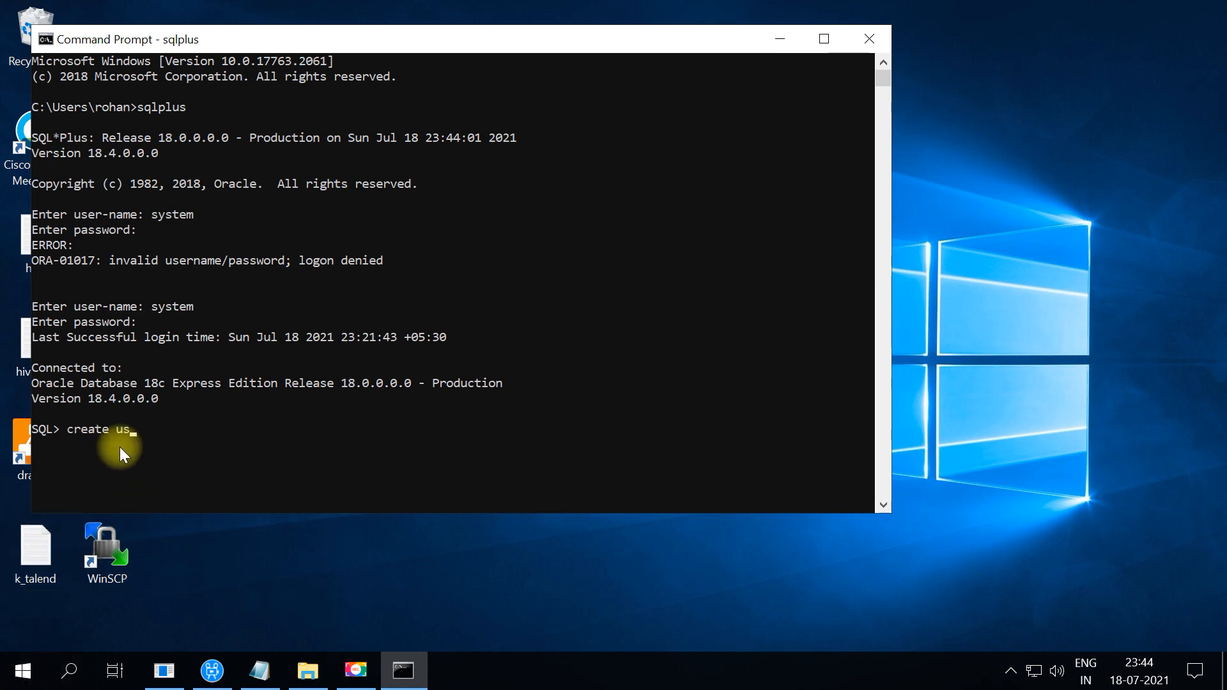
text(er newuser identified by password123)
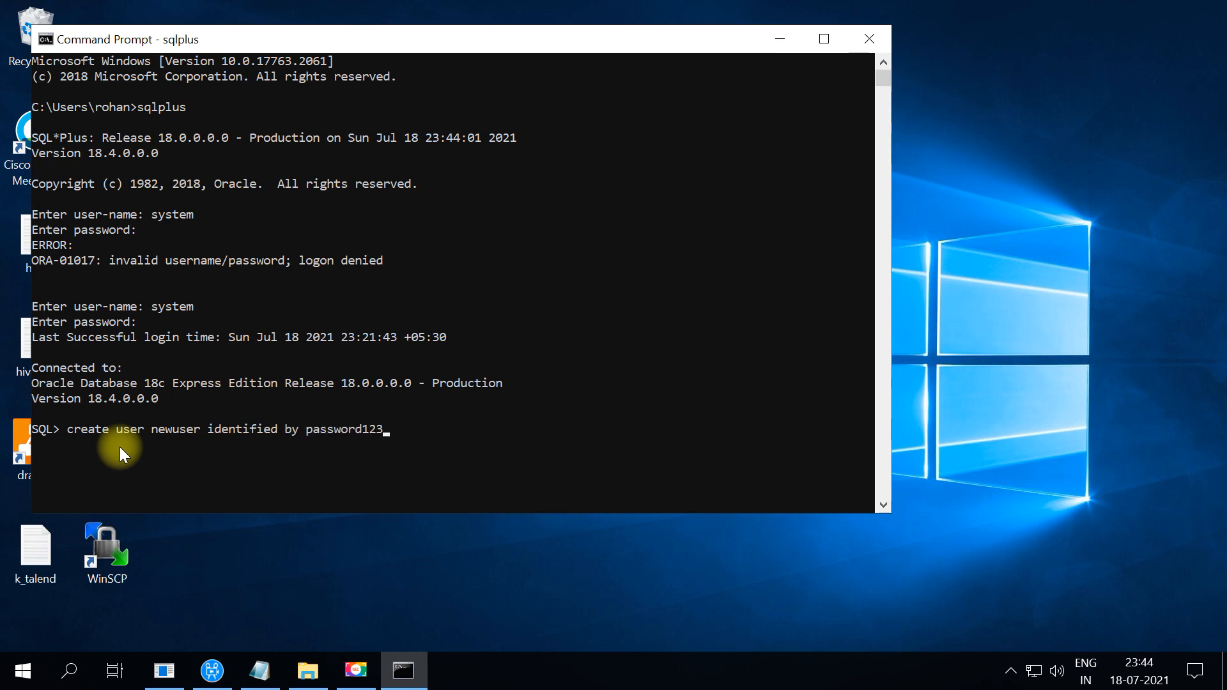
text(;)
key(Return)
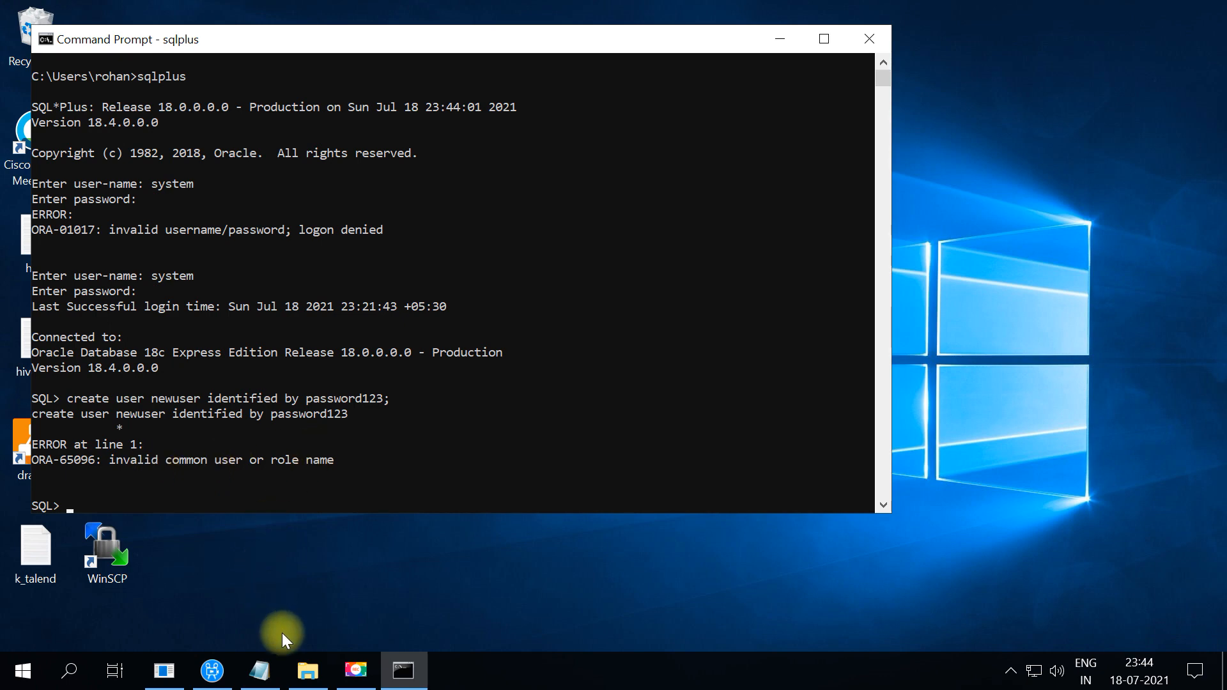
click(260, 668)
drag(740, 156, 319, 148)
key(cmd+c)
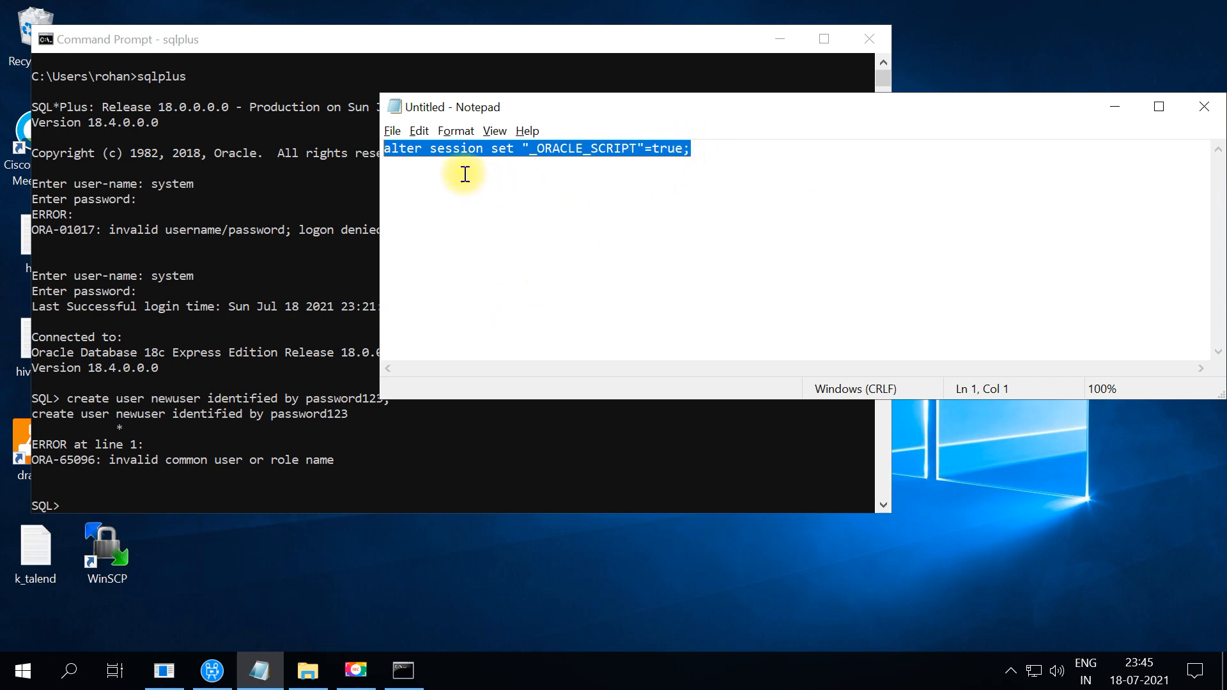
click(133, 485)
right_click(121, 496)
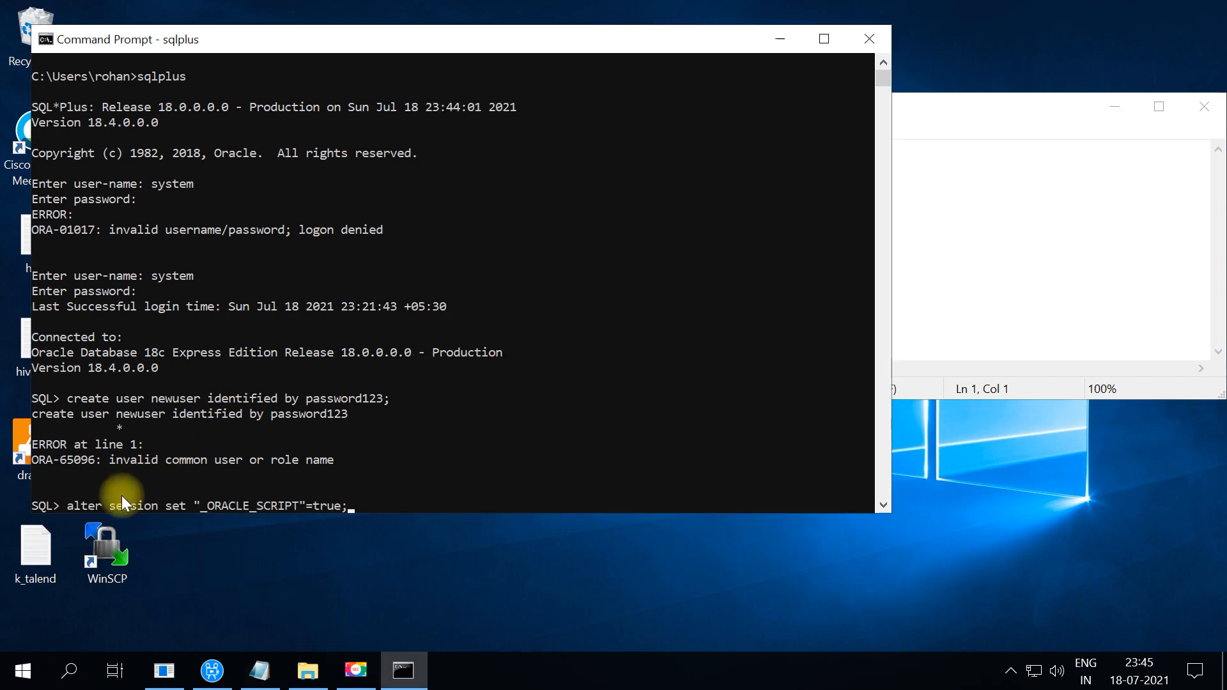
key(Return)
Rerun the create user newuser command so the user is created
key(Up)
key(Up)
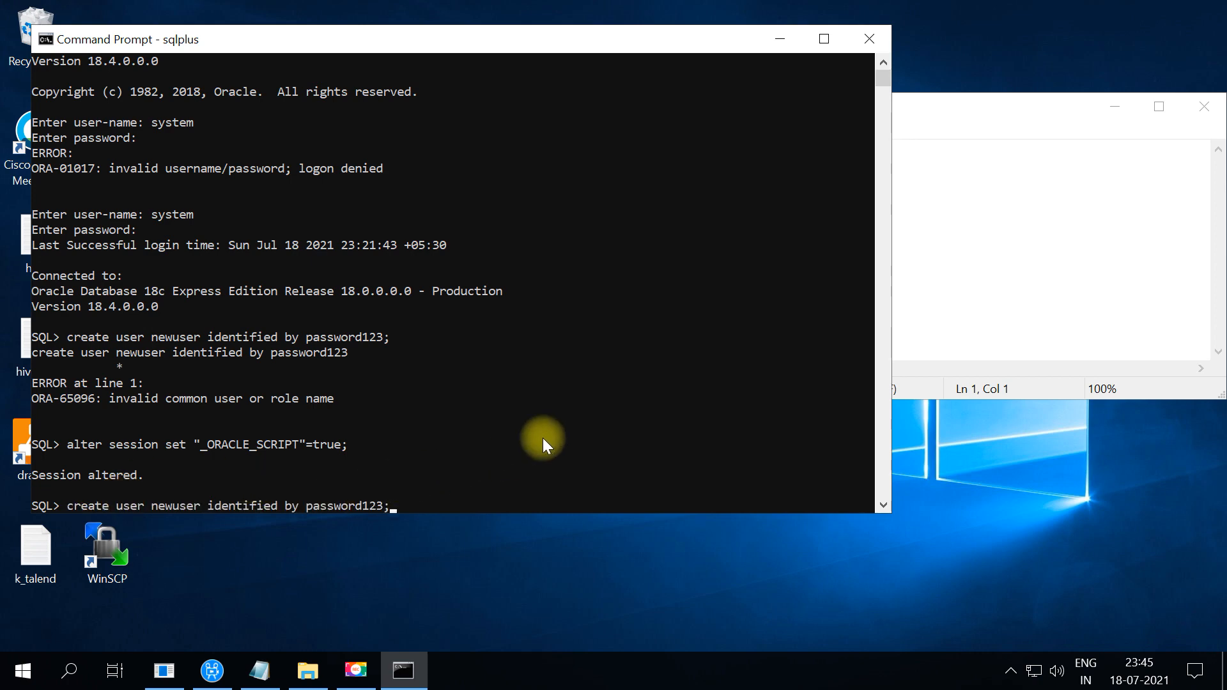
key(Return)
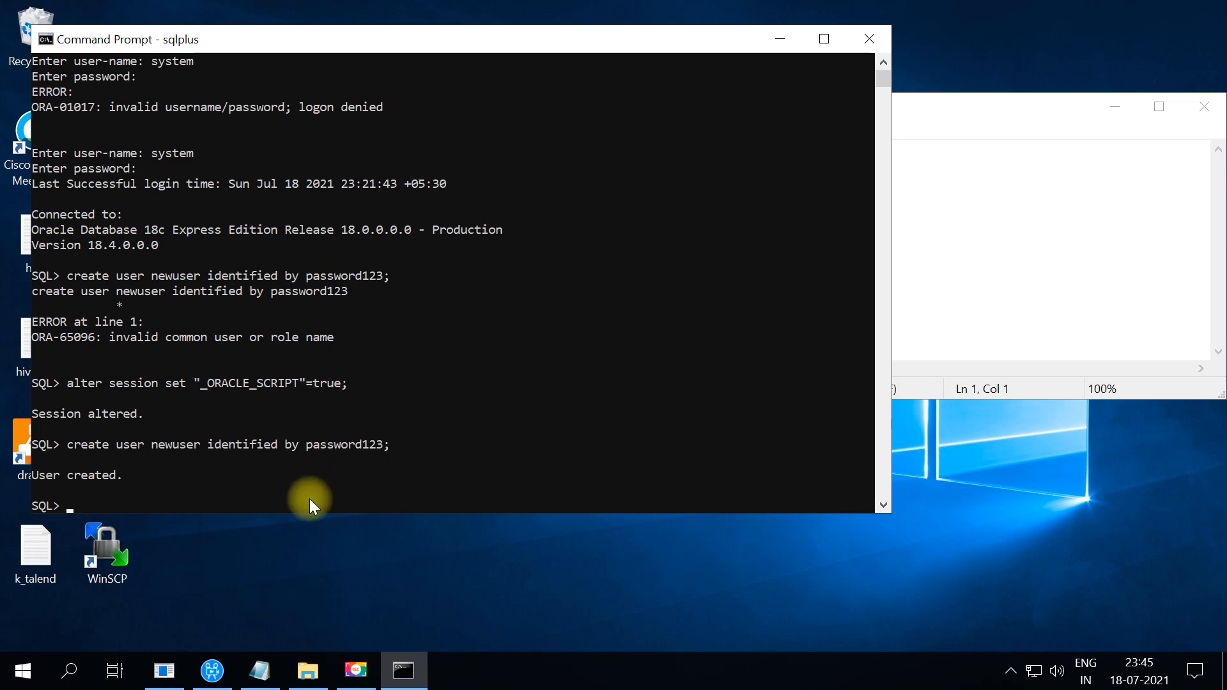
click(315, 668)
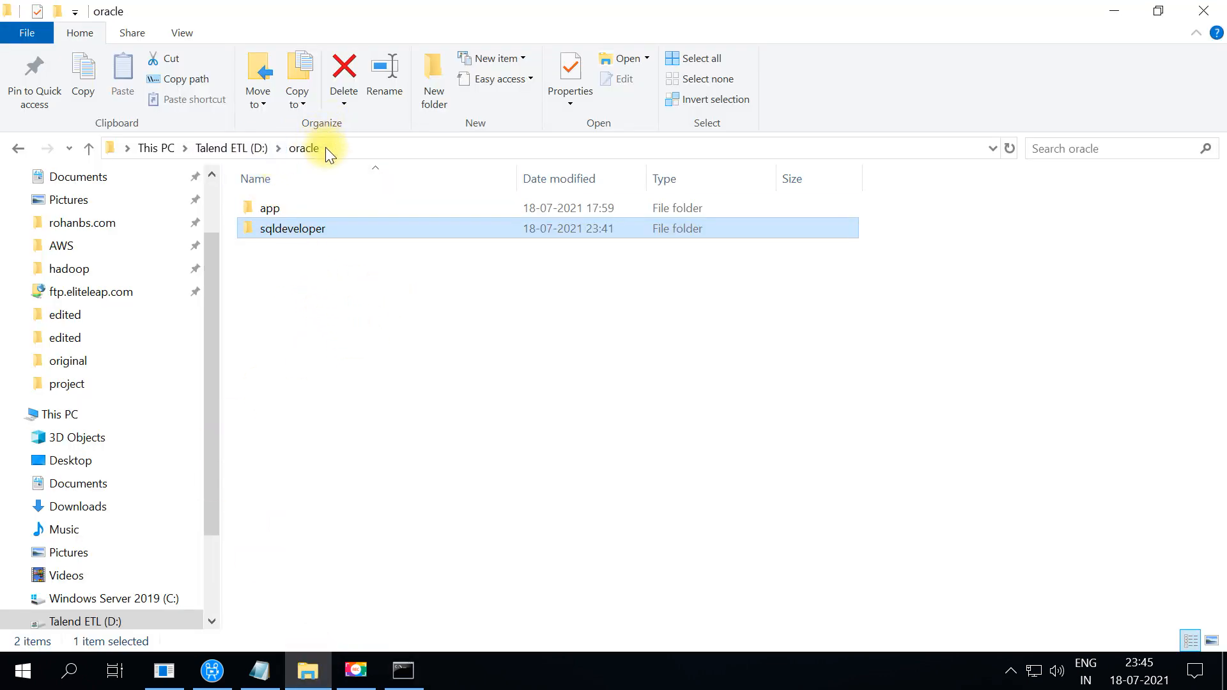
Launch SQL Developer from the sqldeveloper folder and begin creating a connection manually
double_click(252, 229)
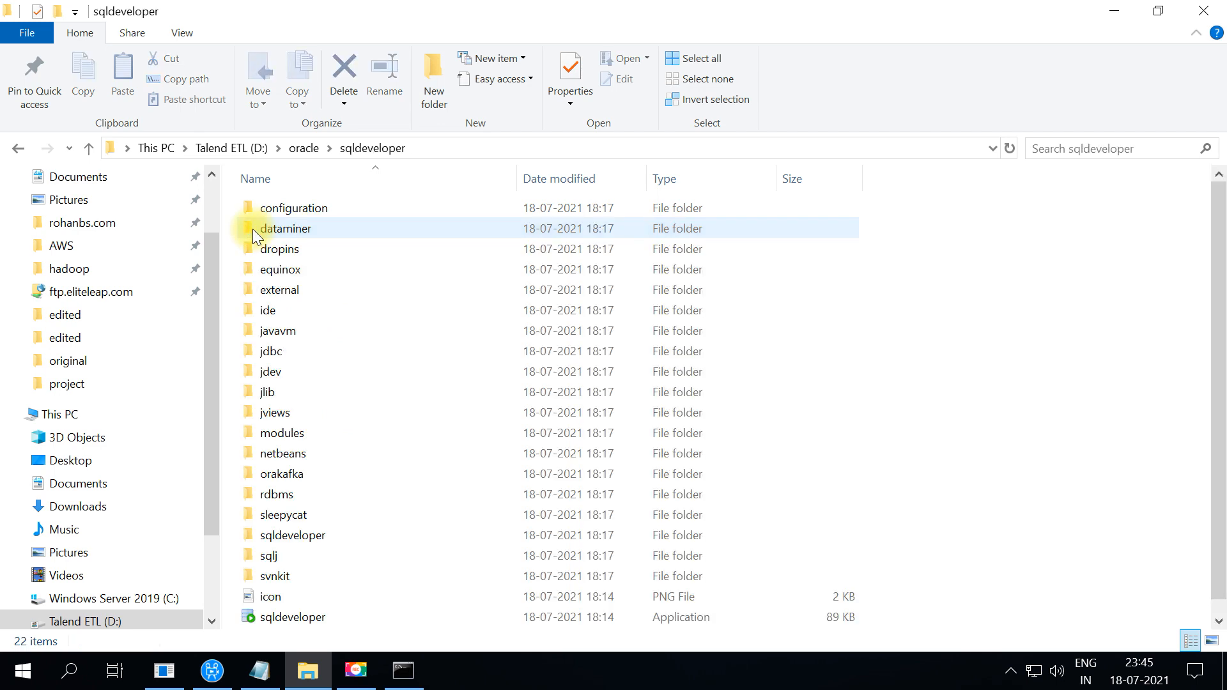
double_click(333, 623)
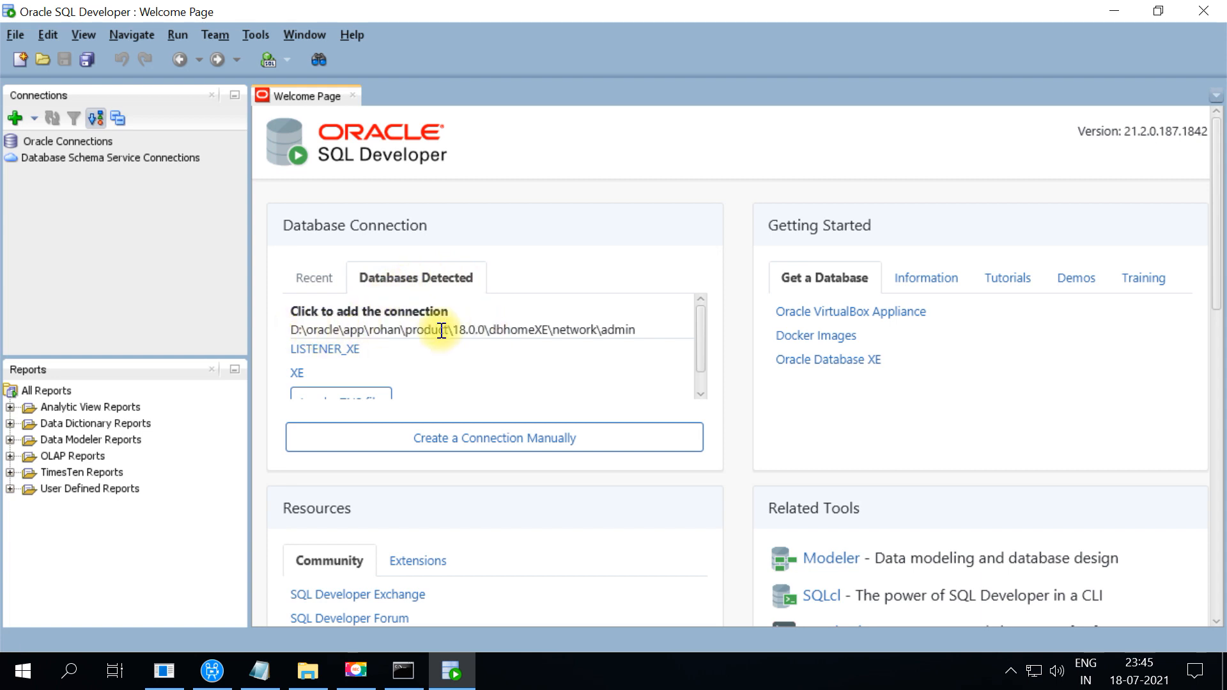
scroll(407, 370, down, 5)
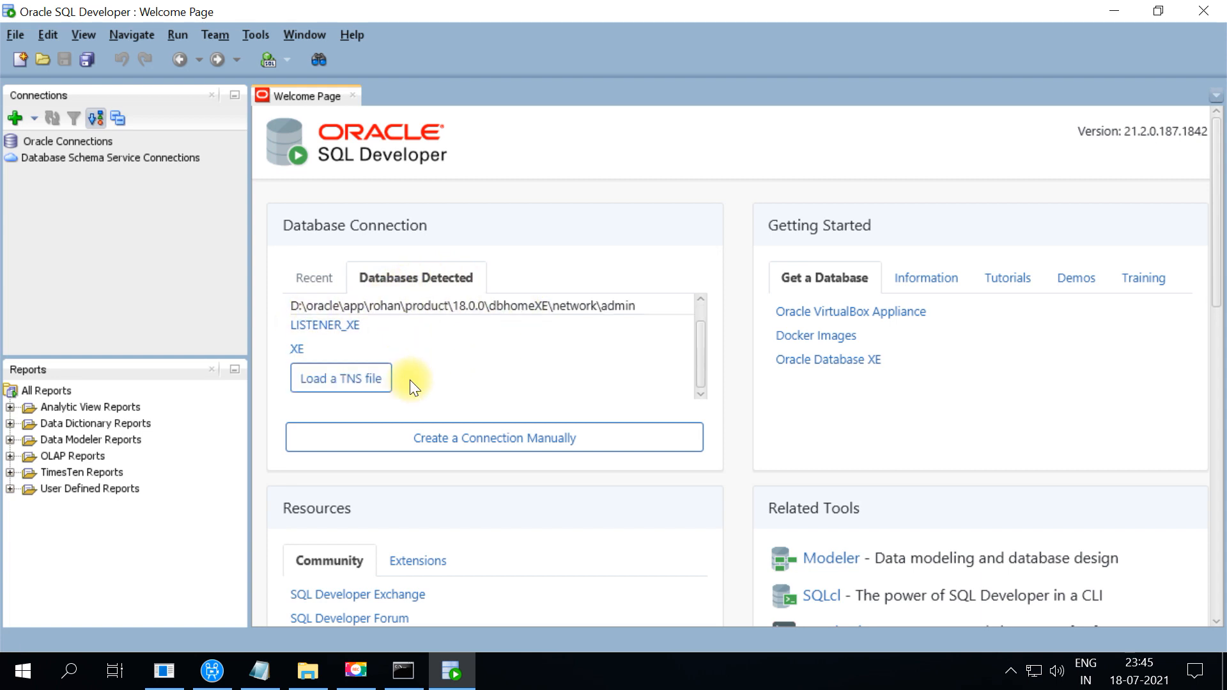
scroll(572, 333, up, 5)
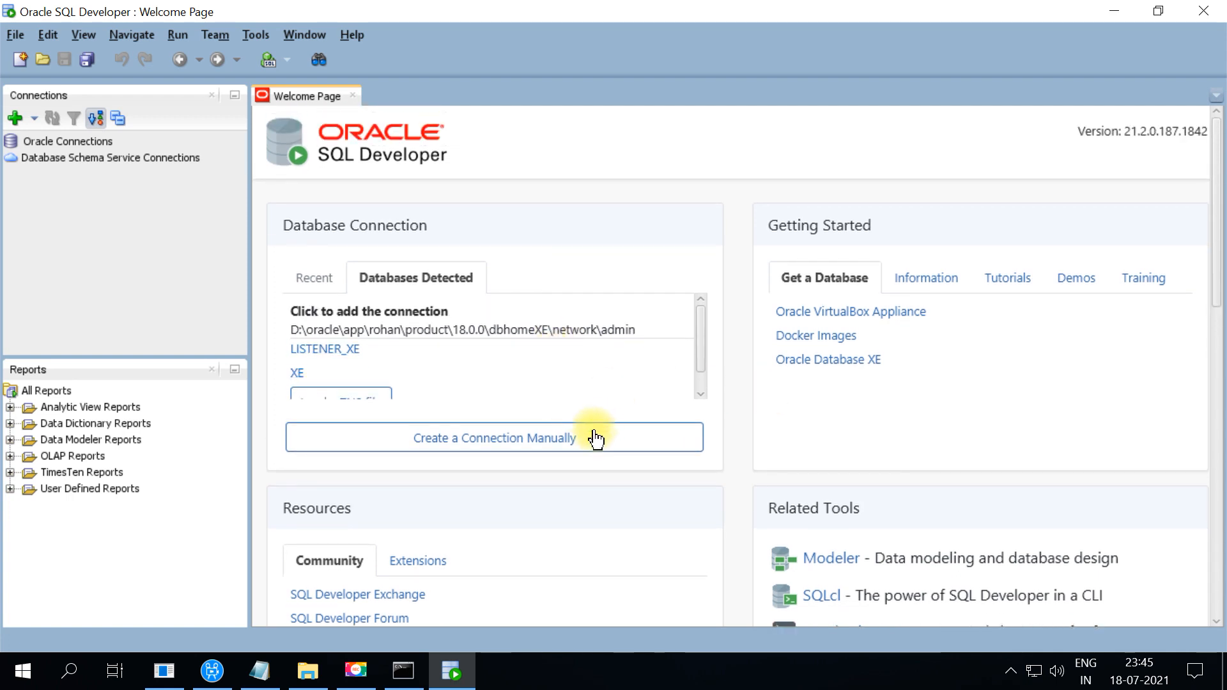
click(457, 444)
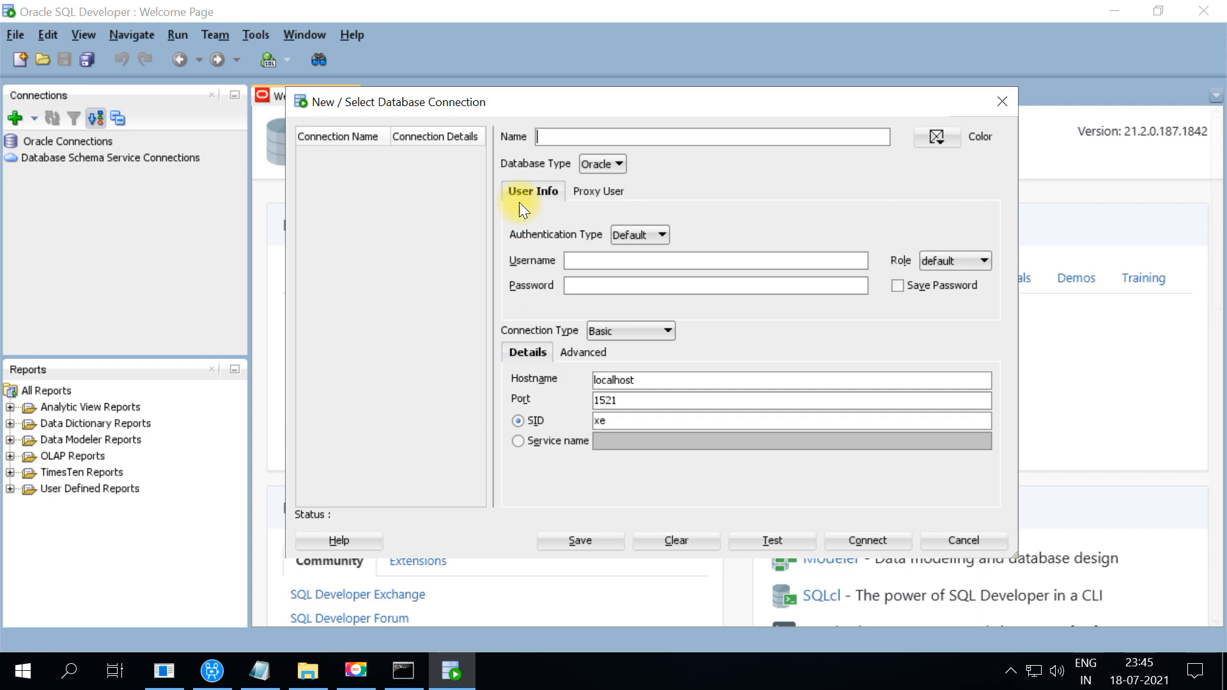
Fill in a new connection named DEV with username system and its password
text(DEV)
click(569, 259)
text(system)
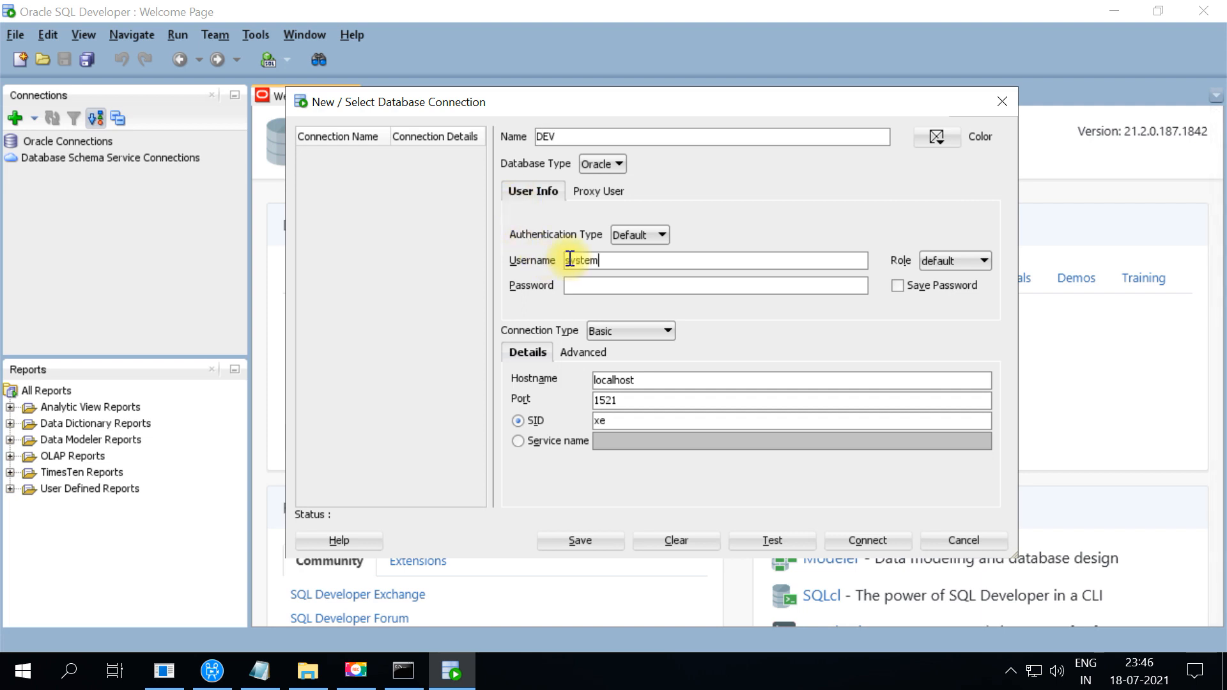
key(Tab)
click(574, 287)
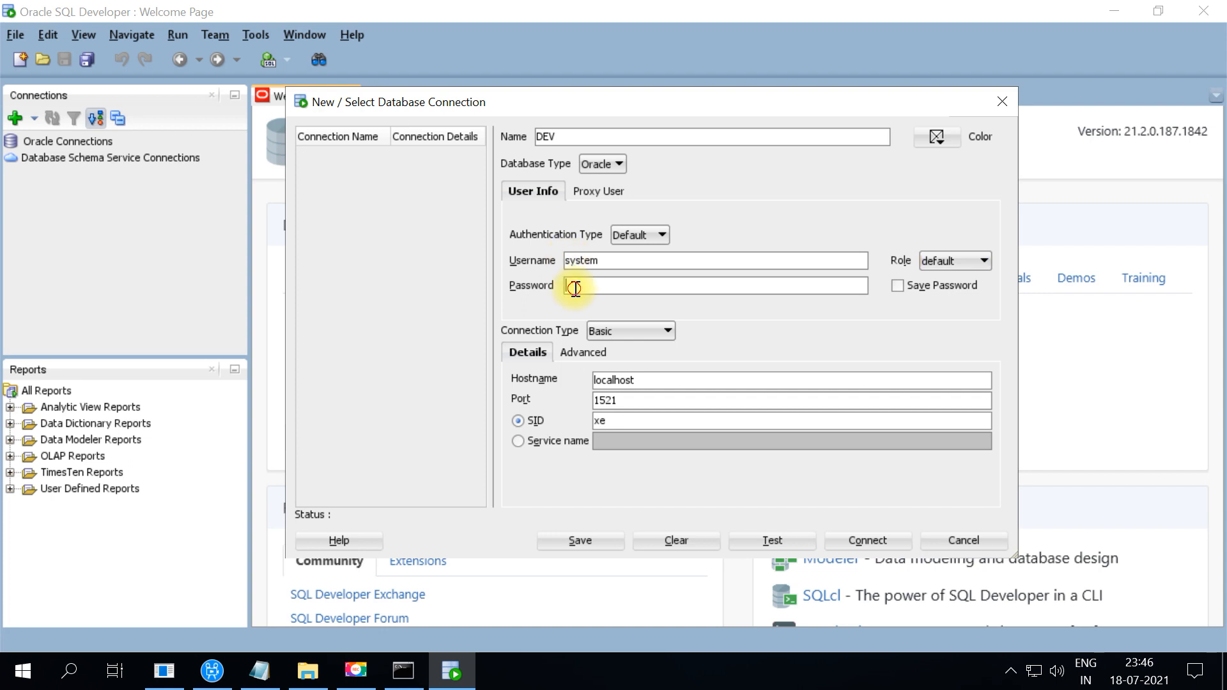
double_click(580, 260)
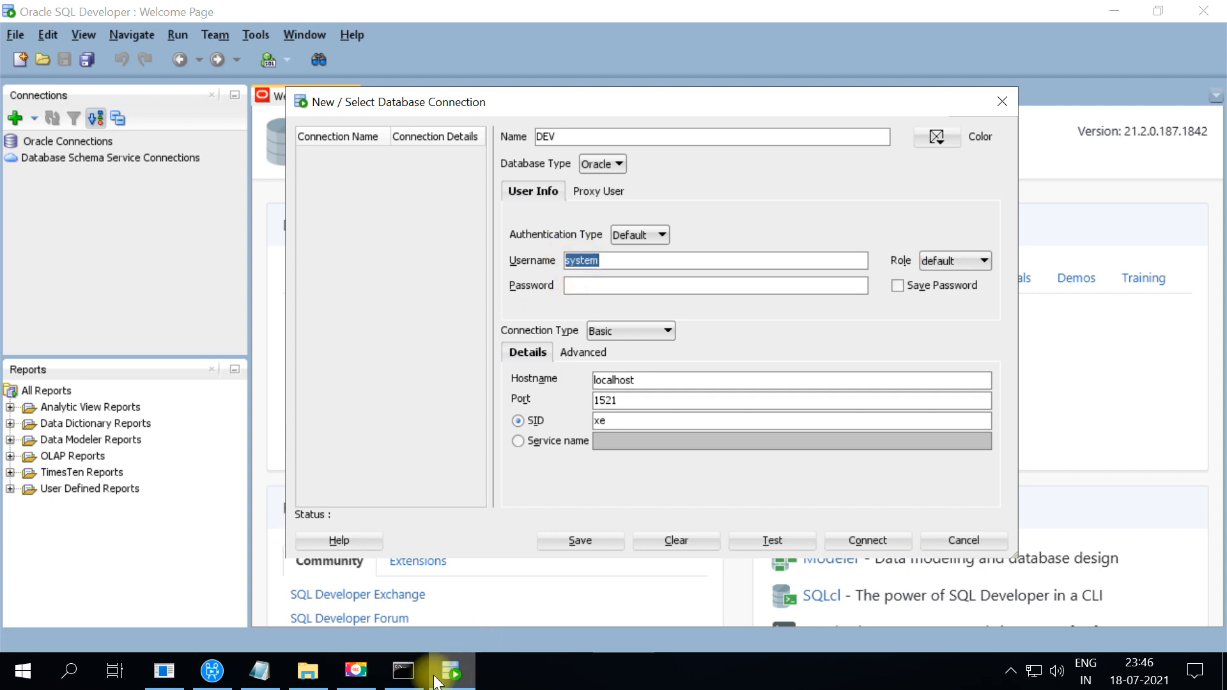
click(401, 682)
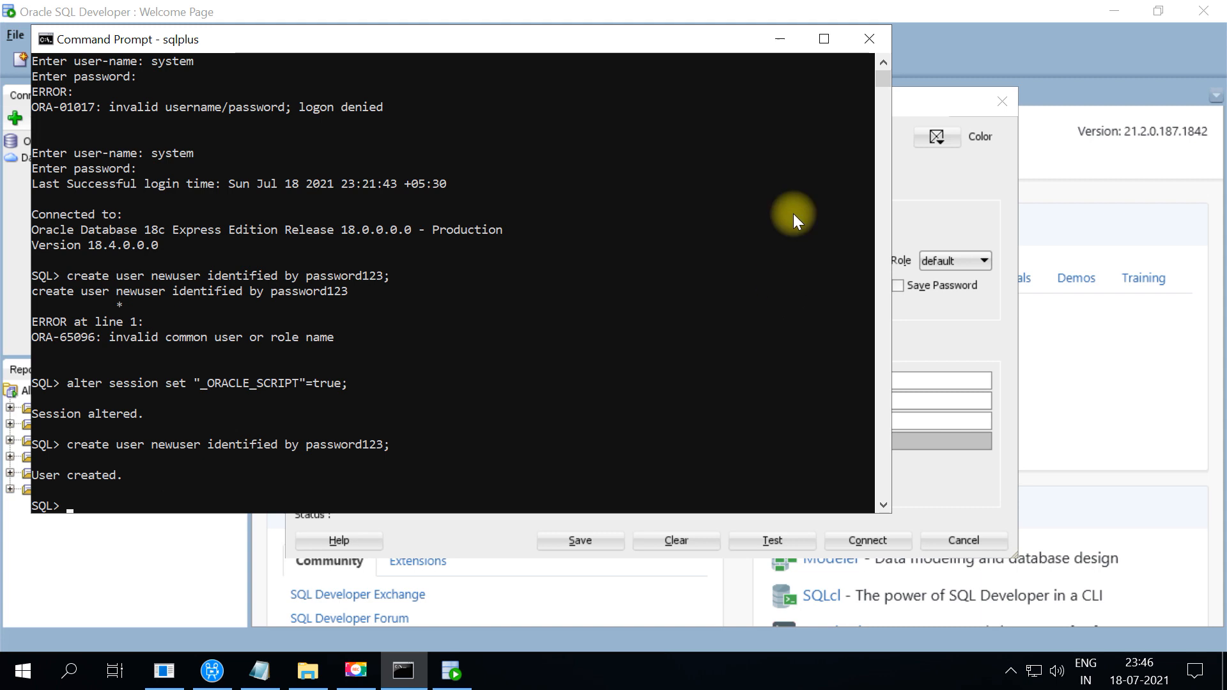
click(781, 44)
click(608, 292)
text(•••••••)
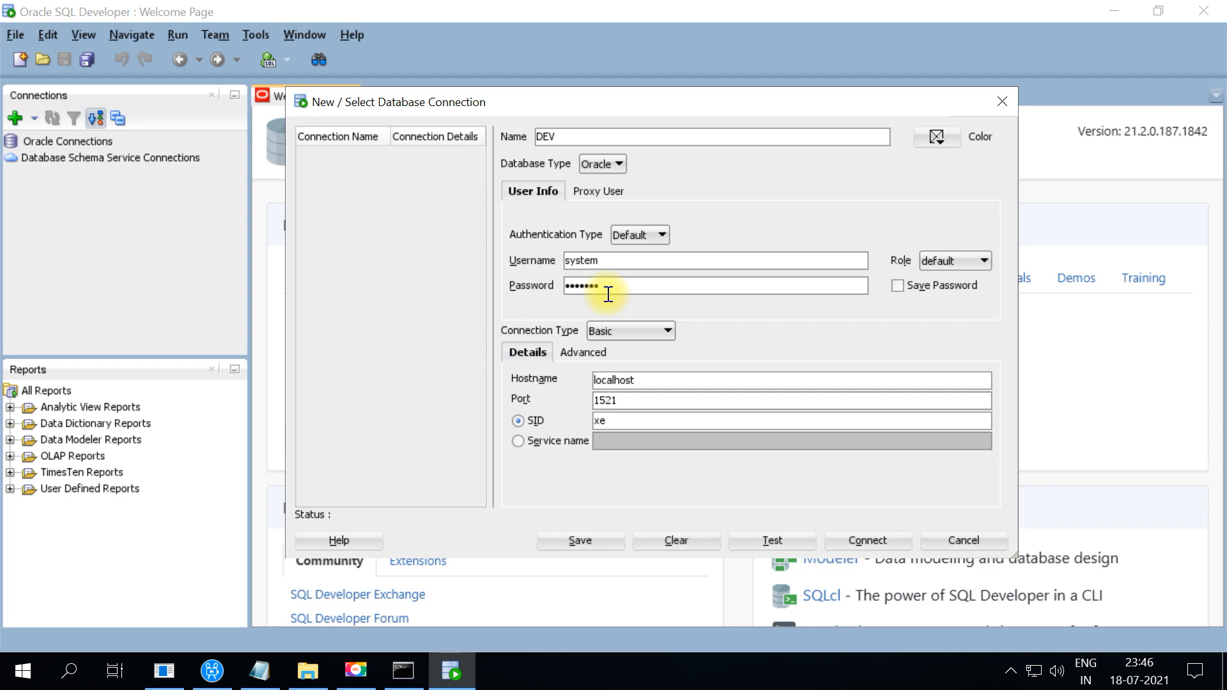
Test and save the DEV connection, then connect to it by entering the password
click(771, 540)
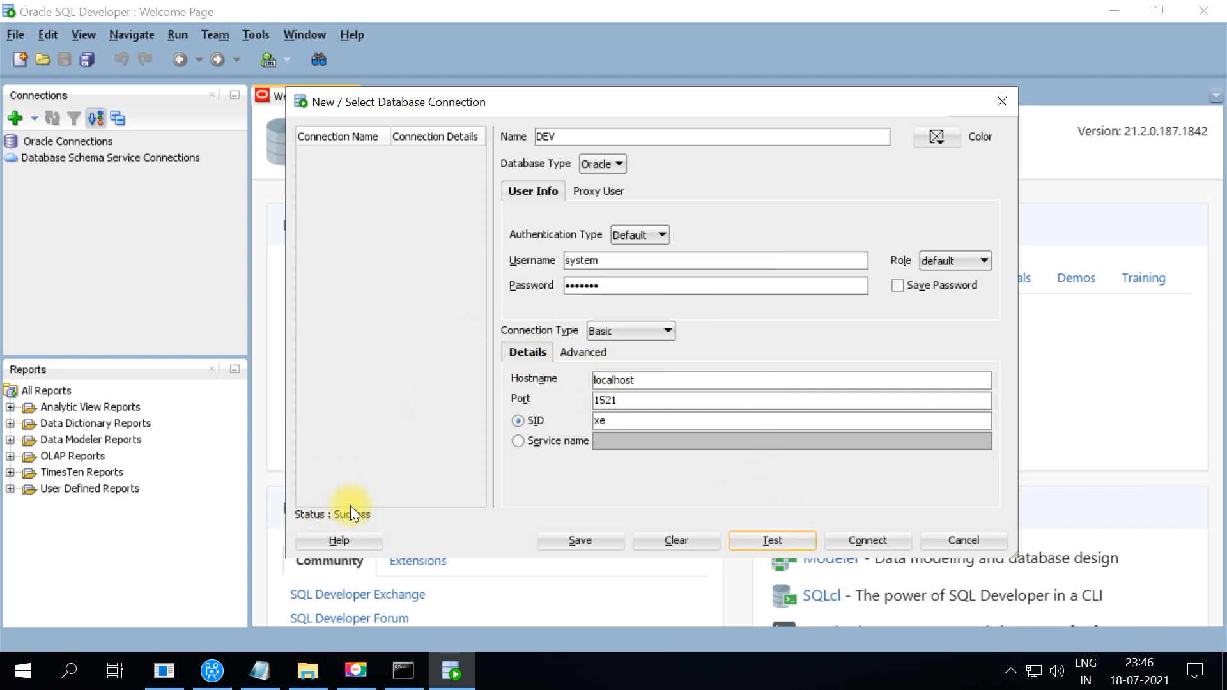
click(595, 542)
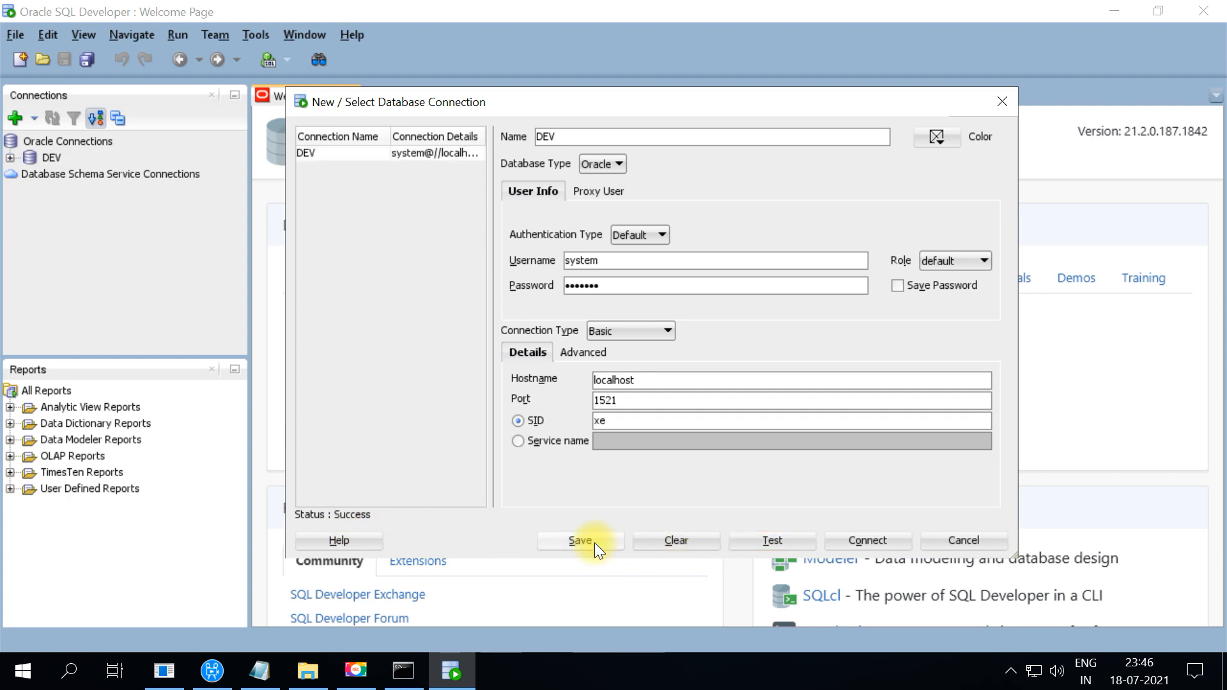
click(851, 542)
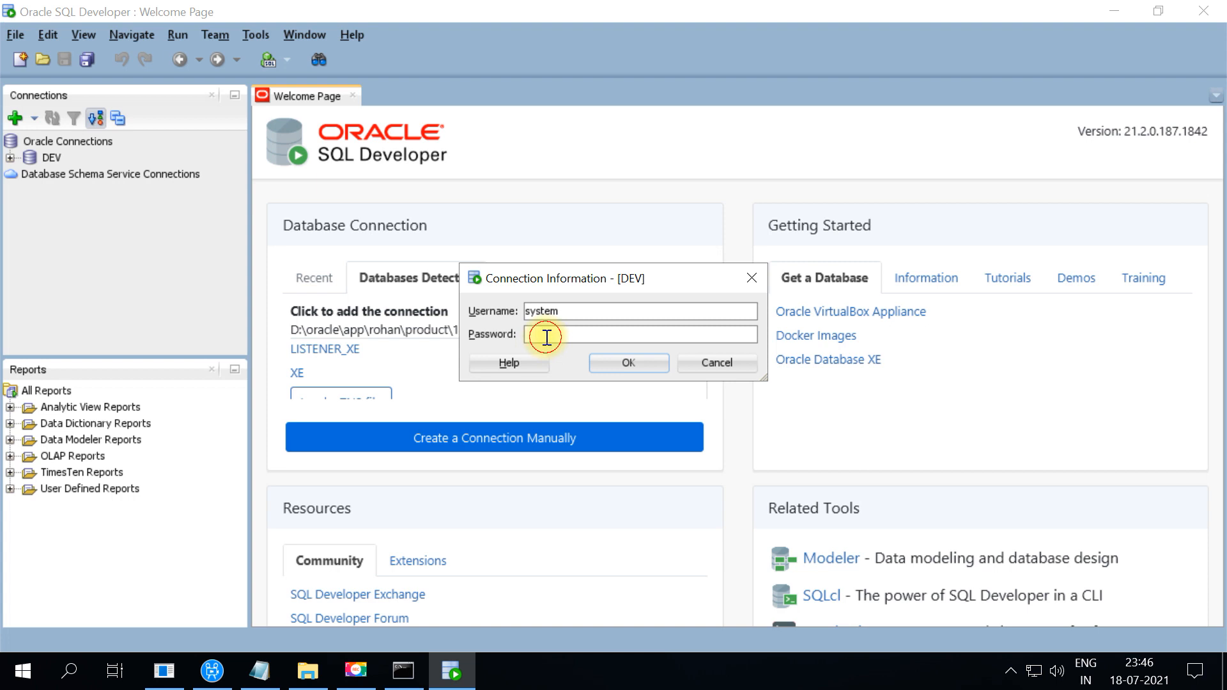
text(••••••••)
key(Return)
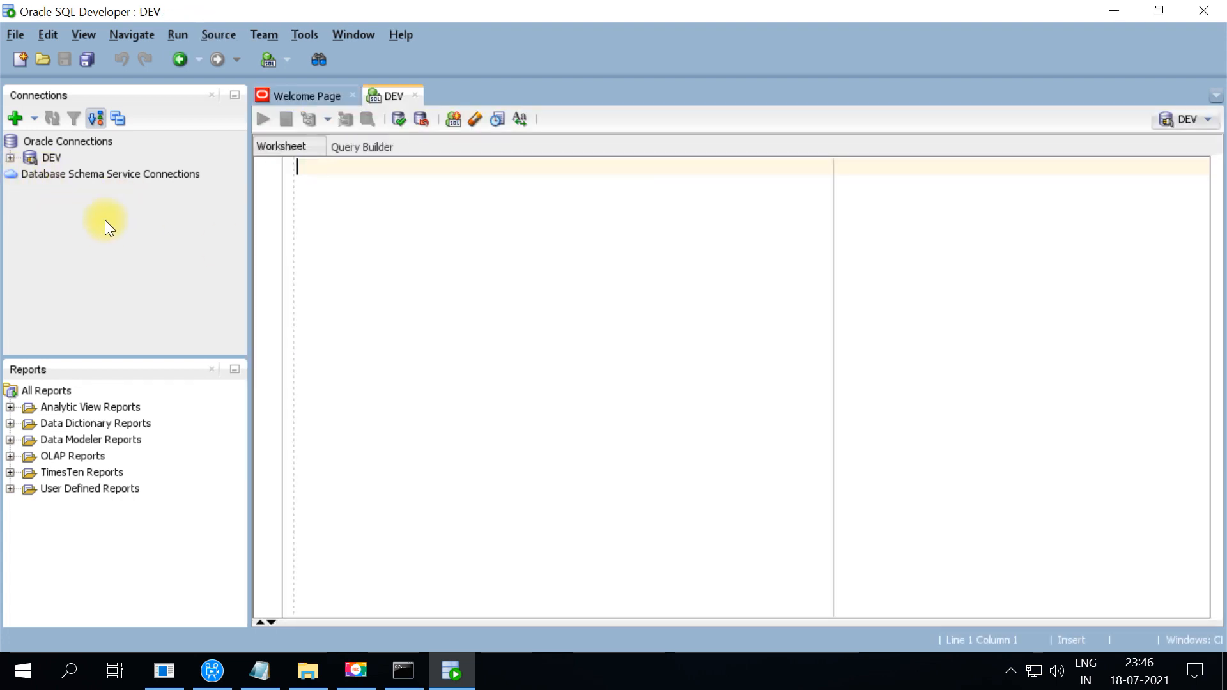
Browse the DEV connection's object tree, expanding and then collapsing Tables (Filtered)
click(13, 159)
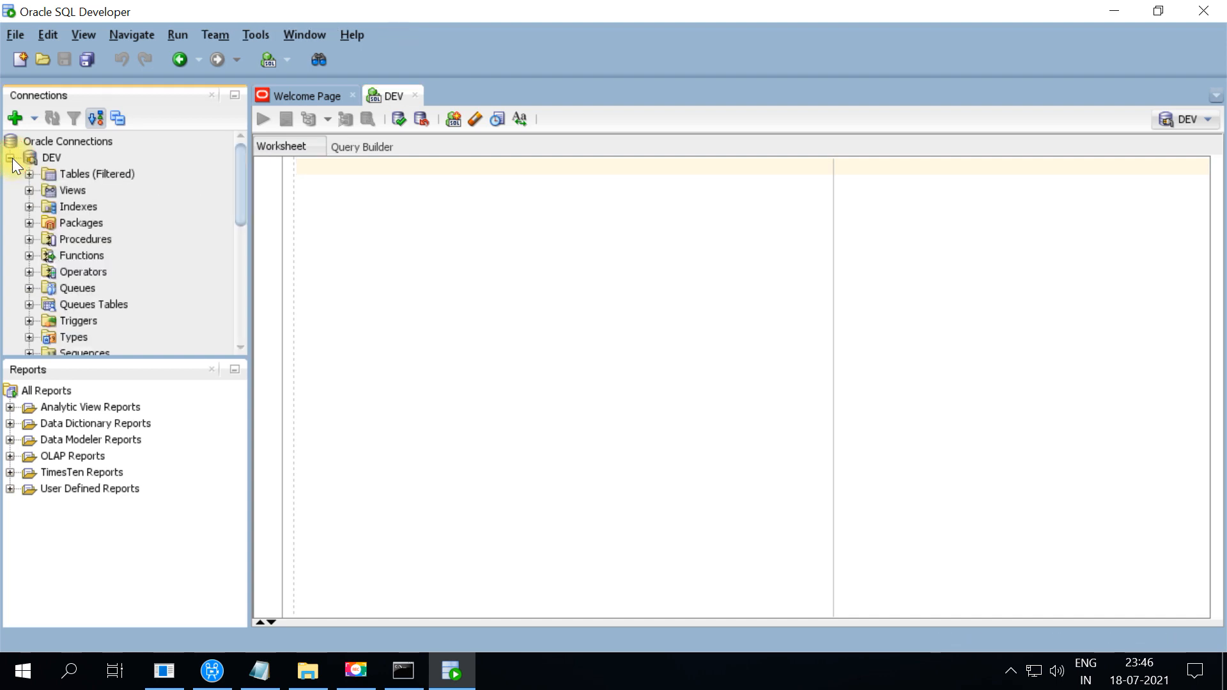
click(29, 175)
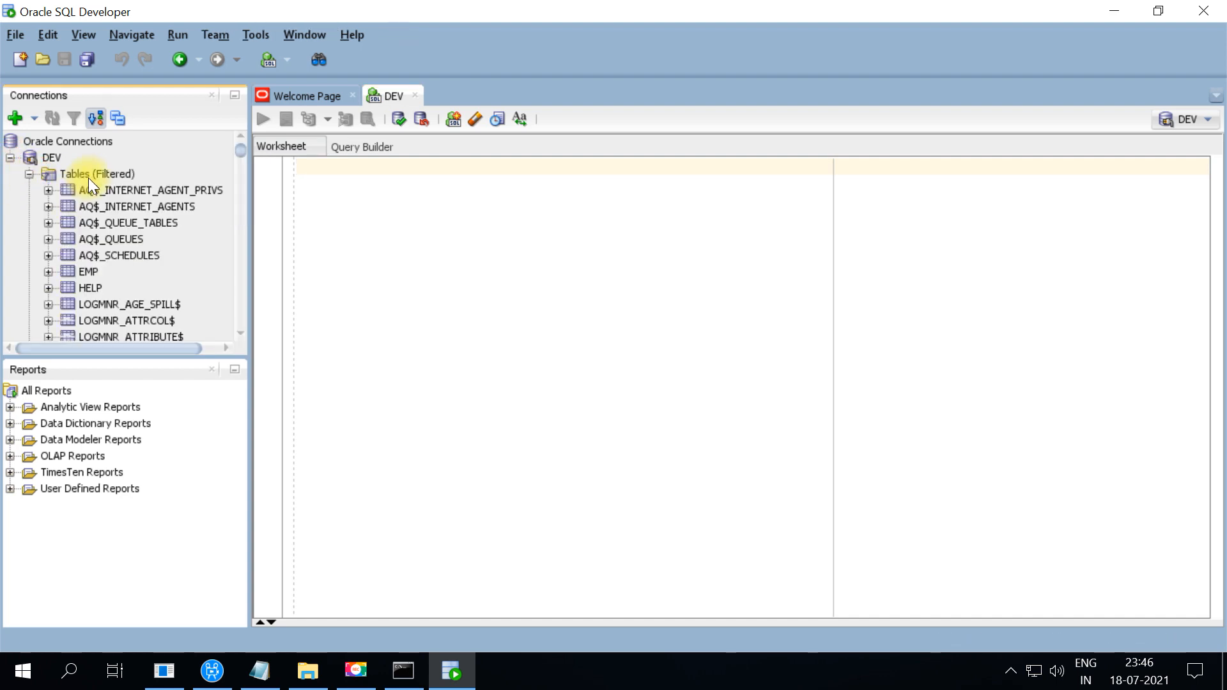
scroll(105, 270, down, 20)
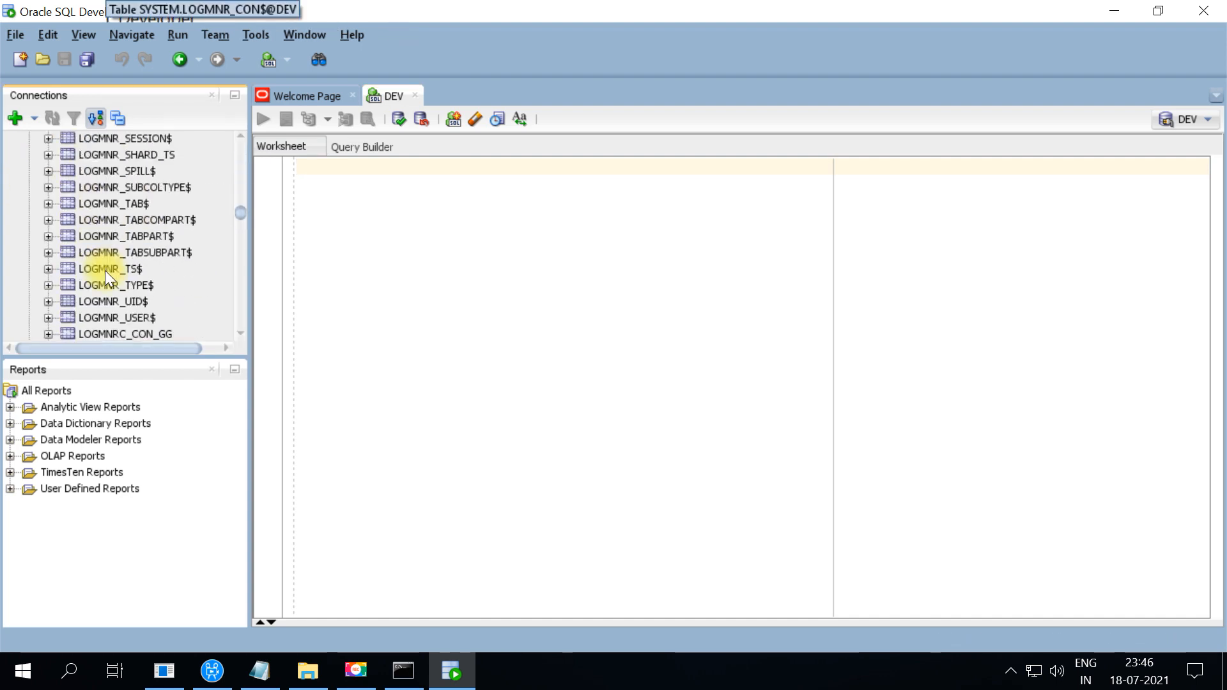
scroll(104, 270, up, 20)
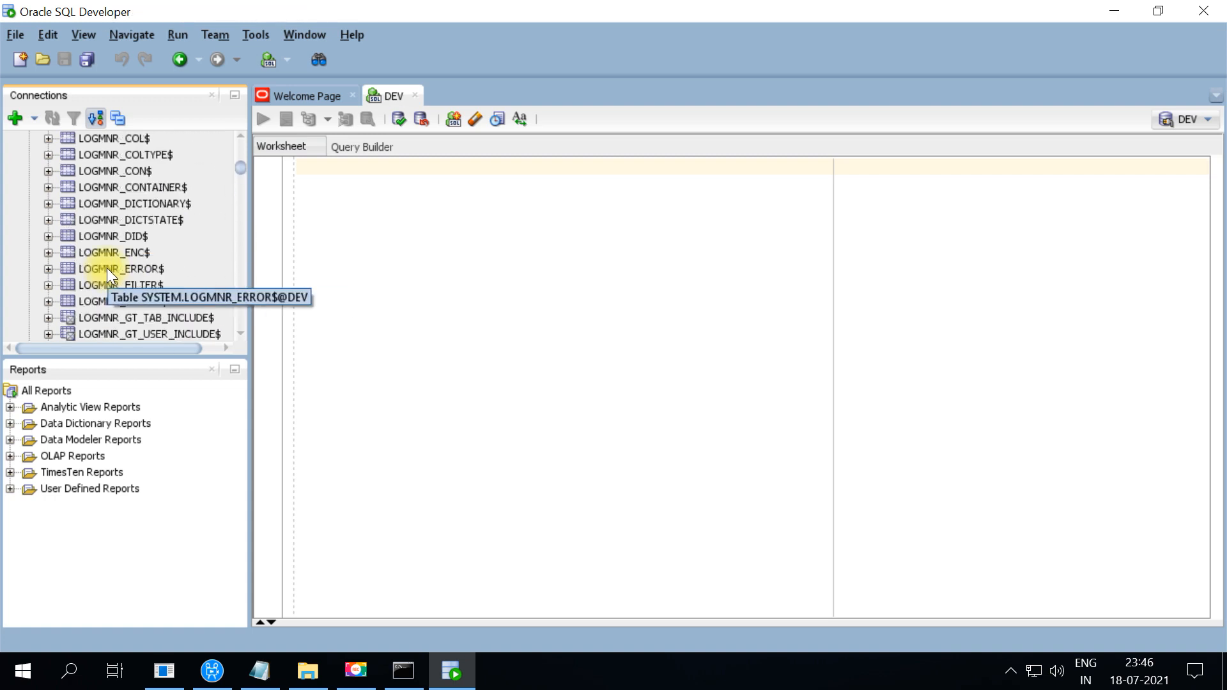
click(29, 172)
Type the draft lines 'create new user' and 'grant ;' into the DEV worksheet
click(409, 192)
text(create new user)
key(Return)
text(grant ;)
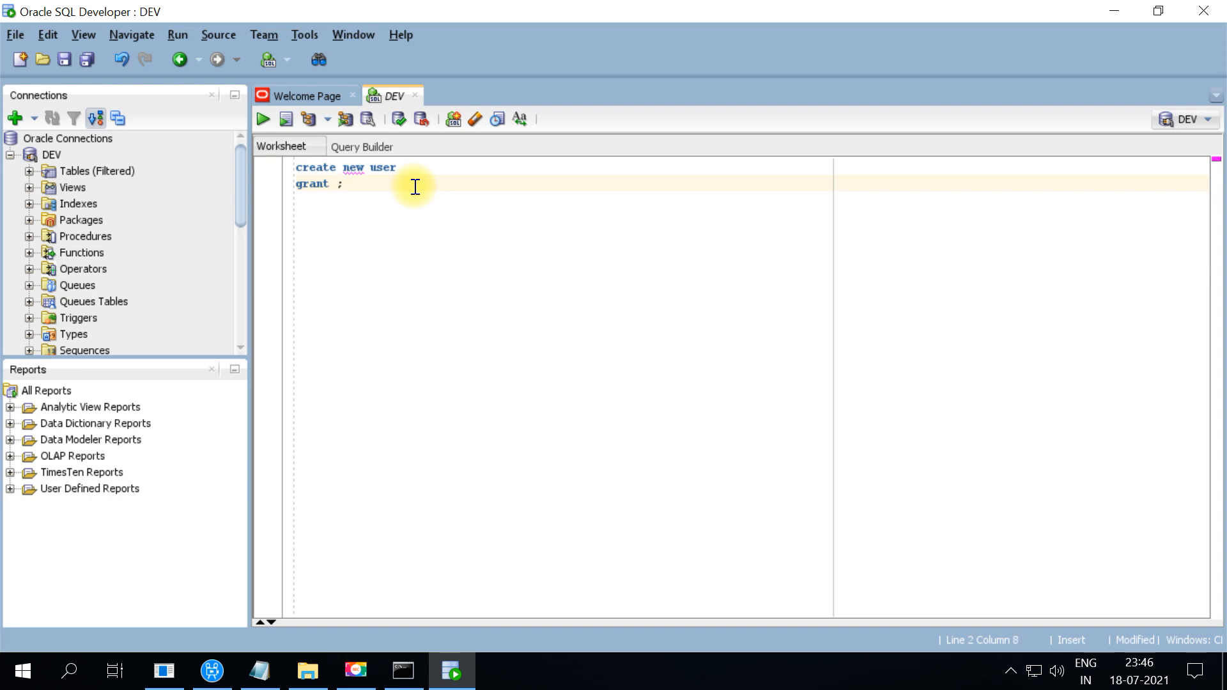
key(Return)
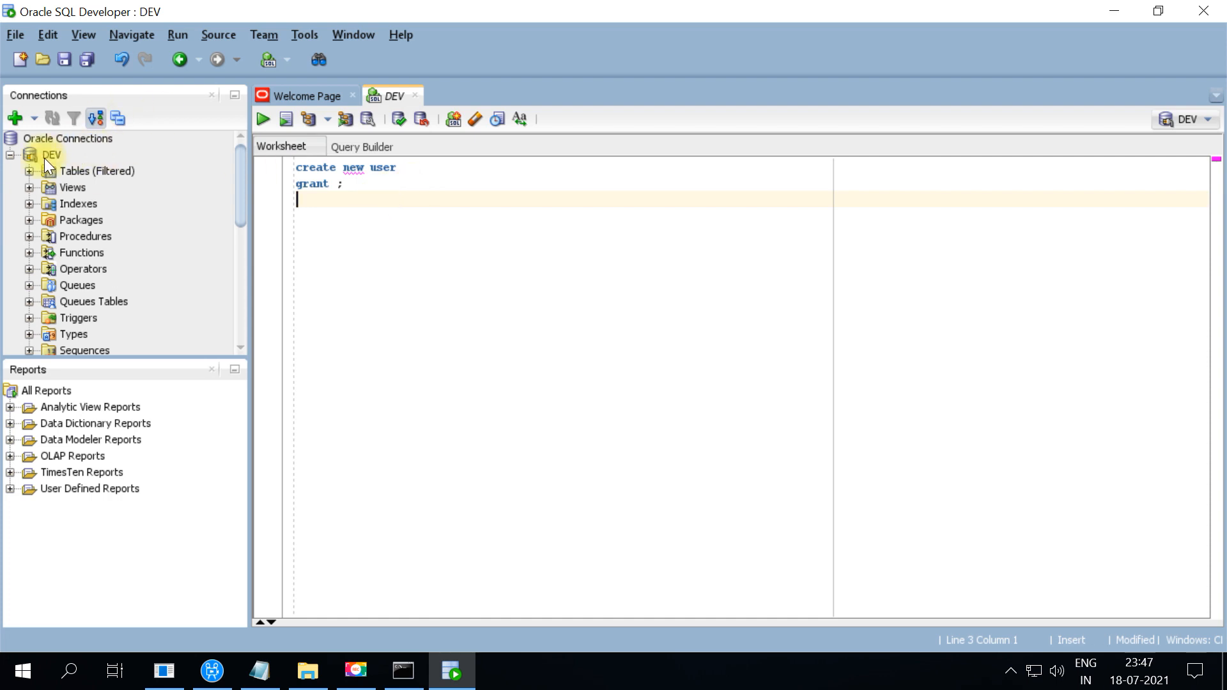
mouse_move(45, 157)
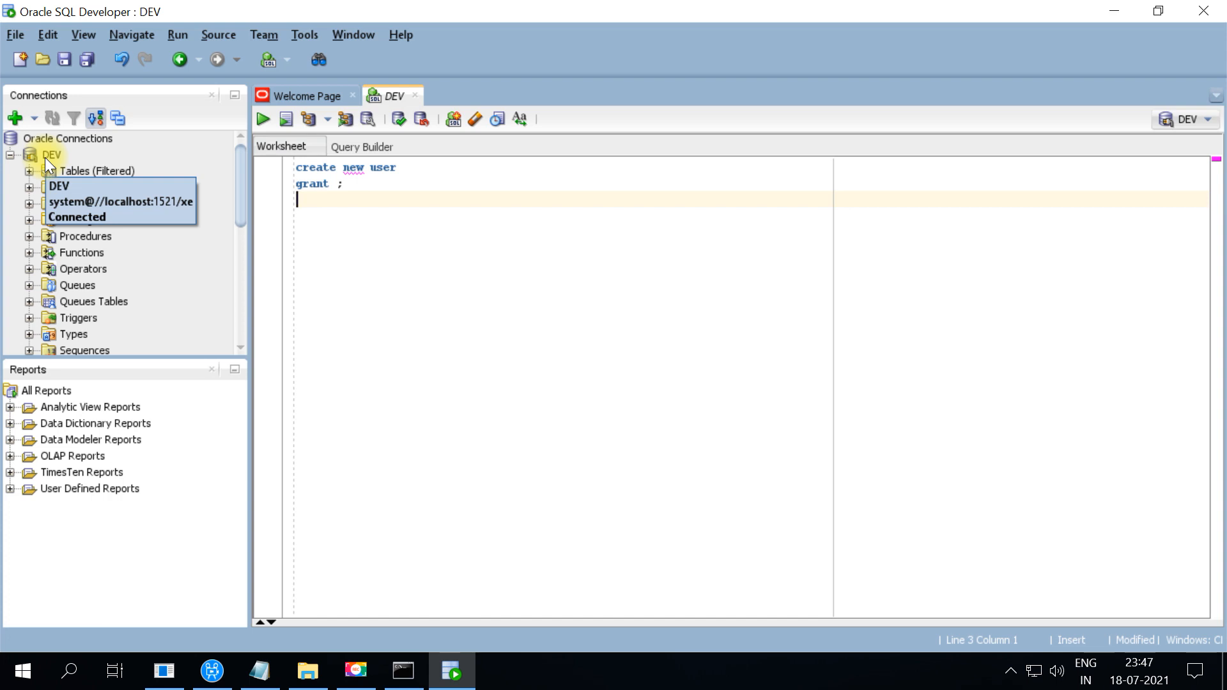